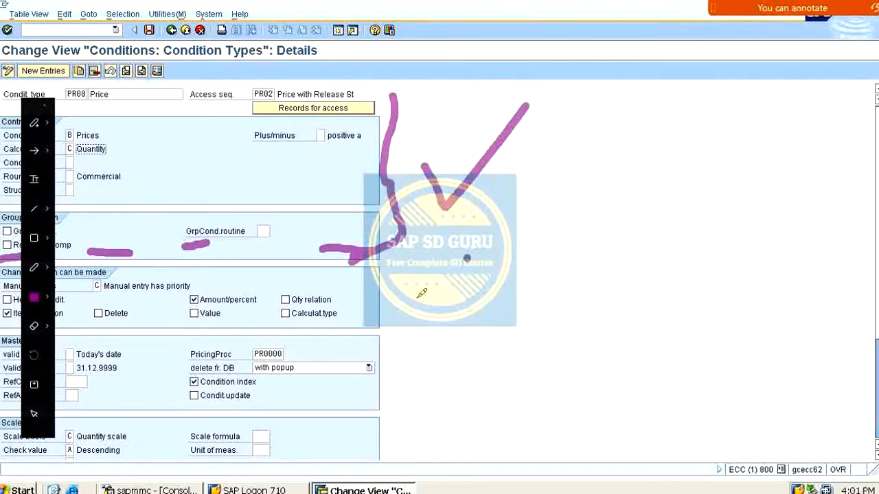
mouse_move(407, 278)
left_mouse_down()
mouse_move(415, 390)
mouse_move(405, 488)
left_mouse_up()
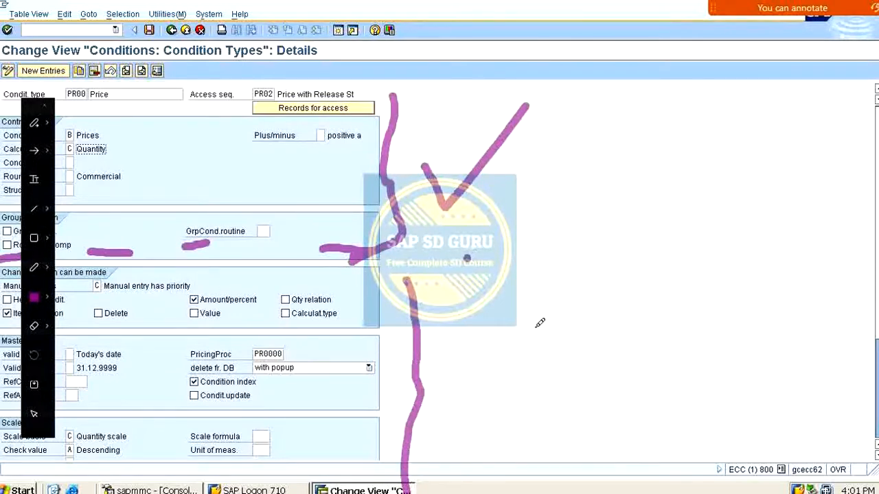
key("Escape")
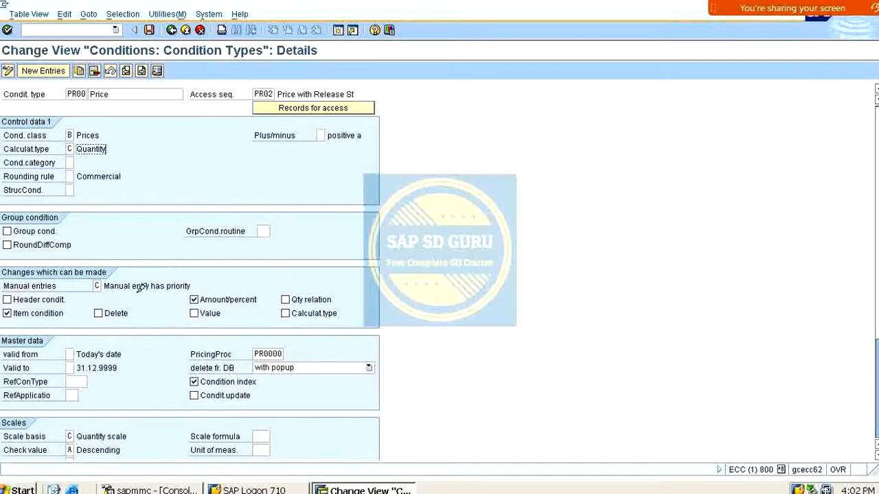
- Review the possible values for the Manual entries field of condition type PR00, including Manual entry has priority, and close the list
left_click(99, 286)
key("F4")
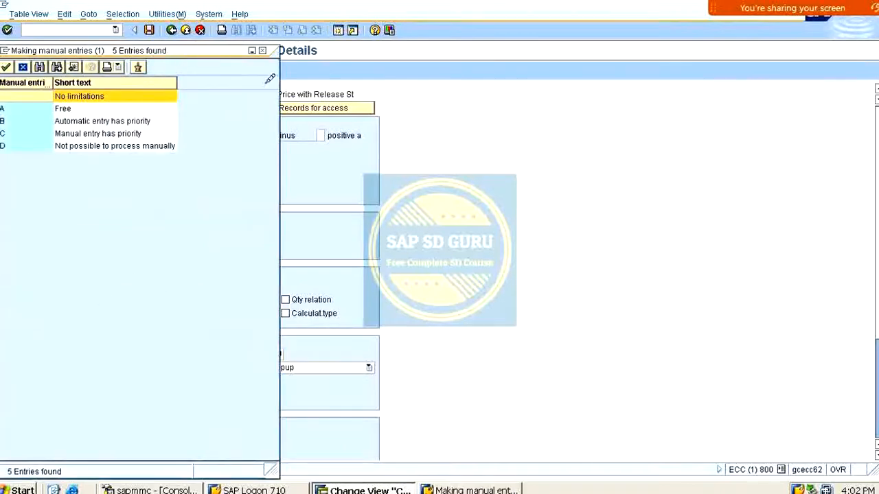
left_click_drag(230, 46, 592, 90)
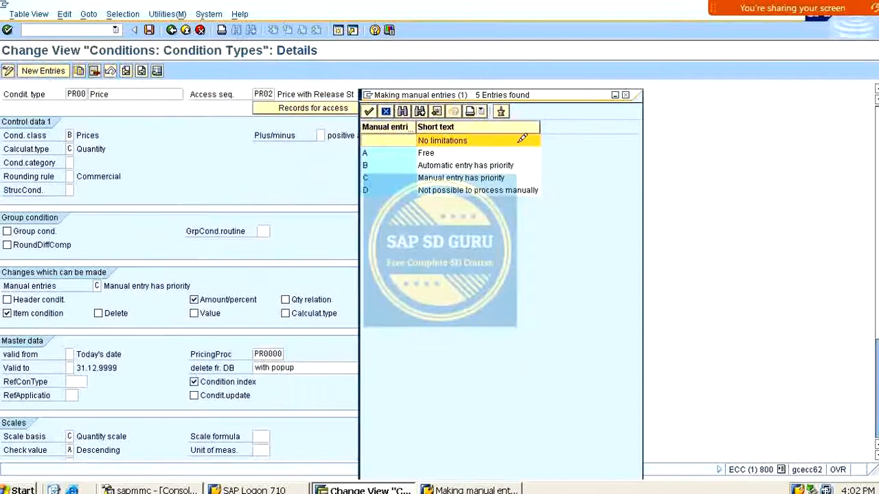
left_click(483, 177)
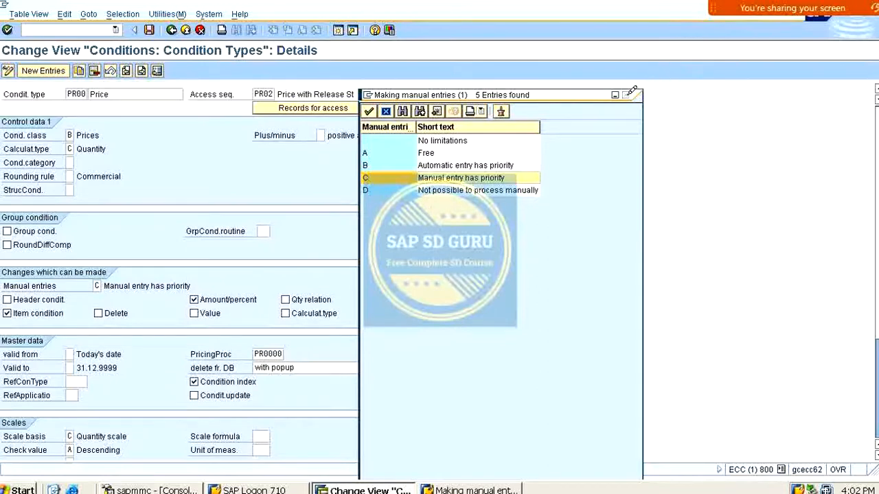
left_click(629, 93)
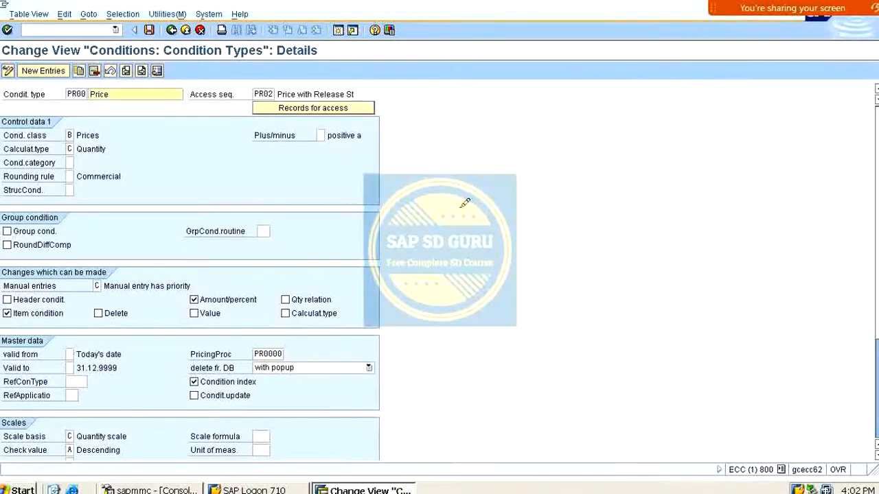
- Review the control settings of condition type PR00 and save it
scroll(439, 219, "down", 1)
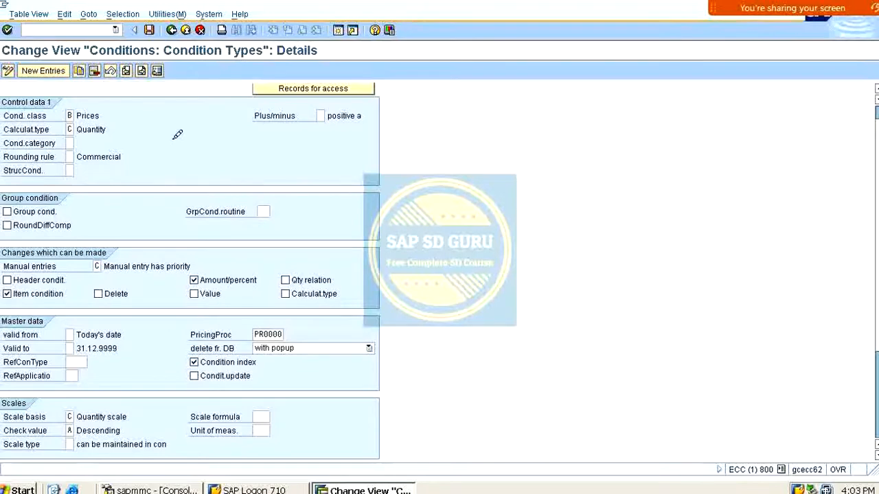
scroll(196, 160, "up", 1)
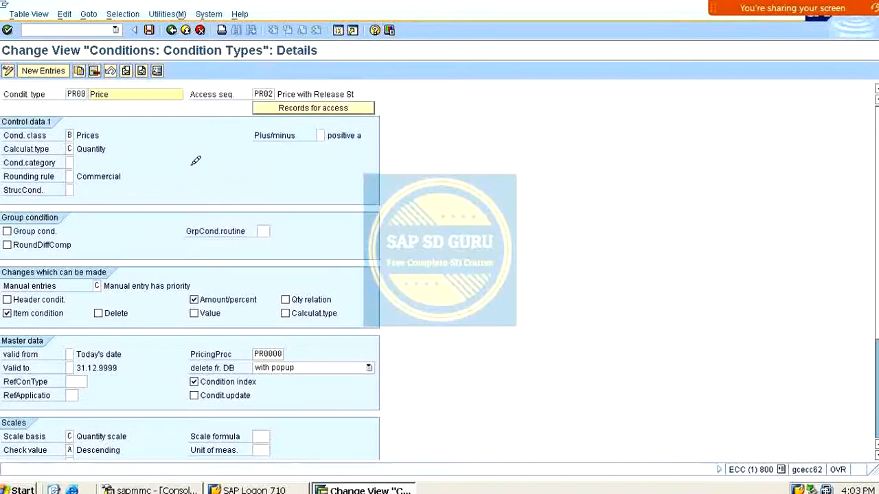
left_click(149, 30)
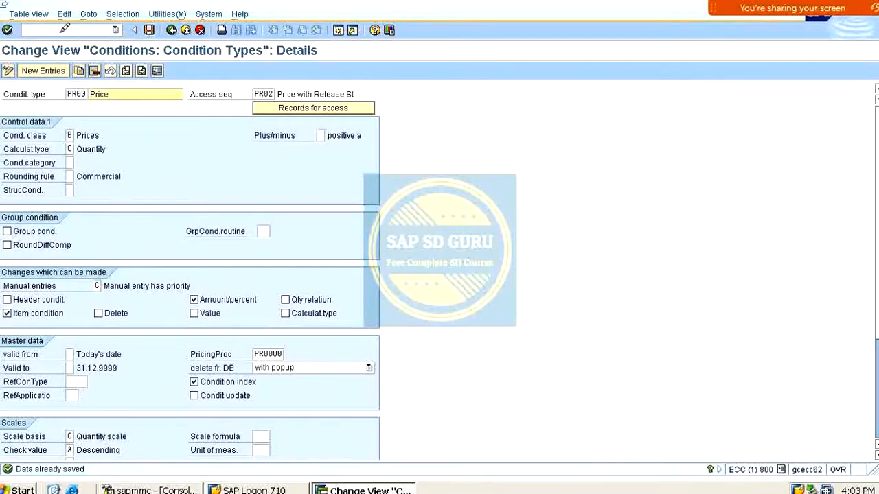
- Open the sales order creation transaction in a new session
left_click(72, 30)
type("/o")
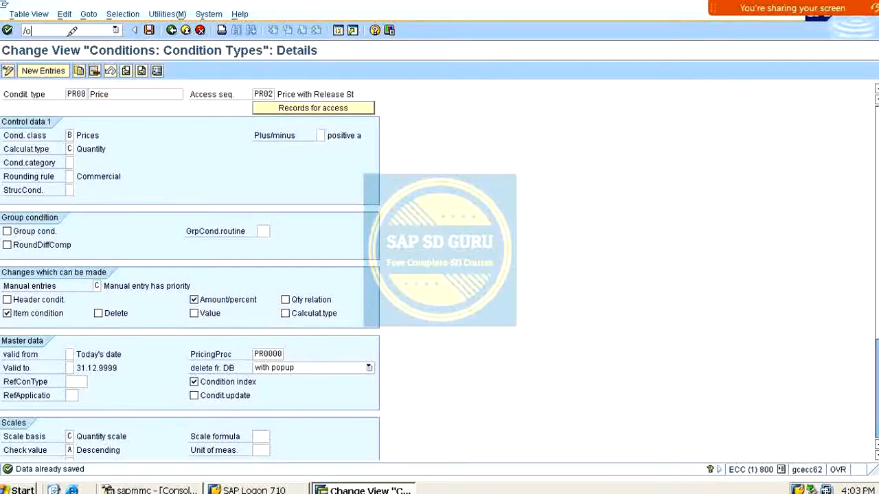
type("vk11")
key("Return")
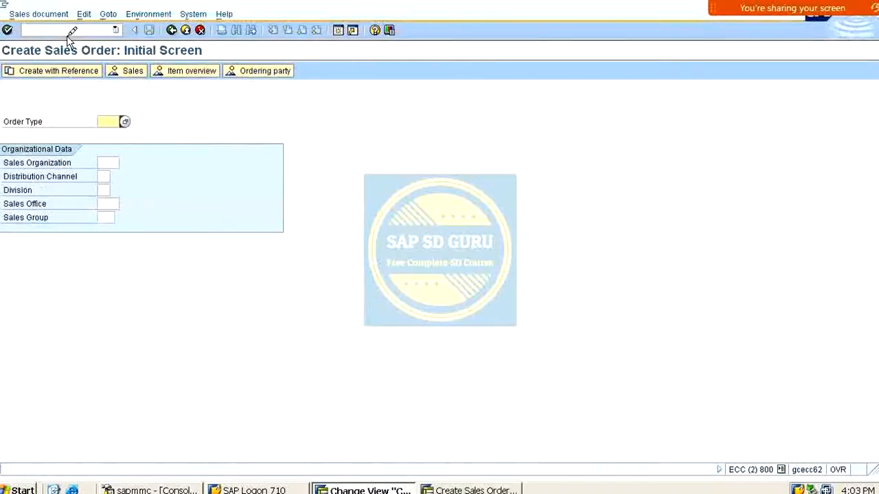
- Start a sales order of type OR for sales organization M100, distribution channel M1 and division M1
type("or")
key("Tab")
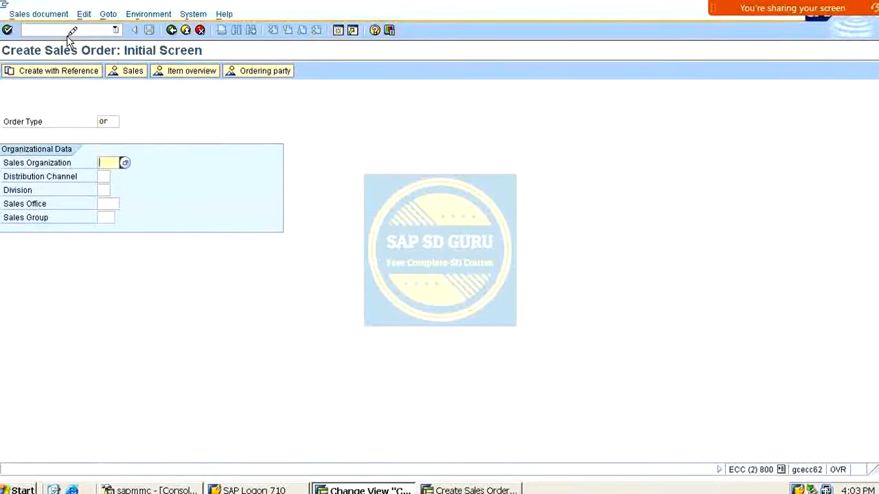
key("Down")
key("Return")
key("Tab")
key("Down")
key("Return")
key("Tab")
key("Down")
key("Return")
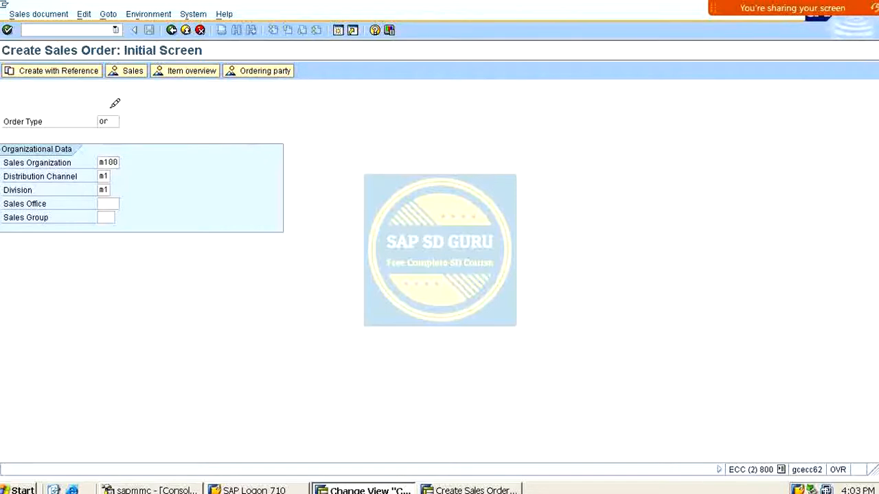
key("Return")
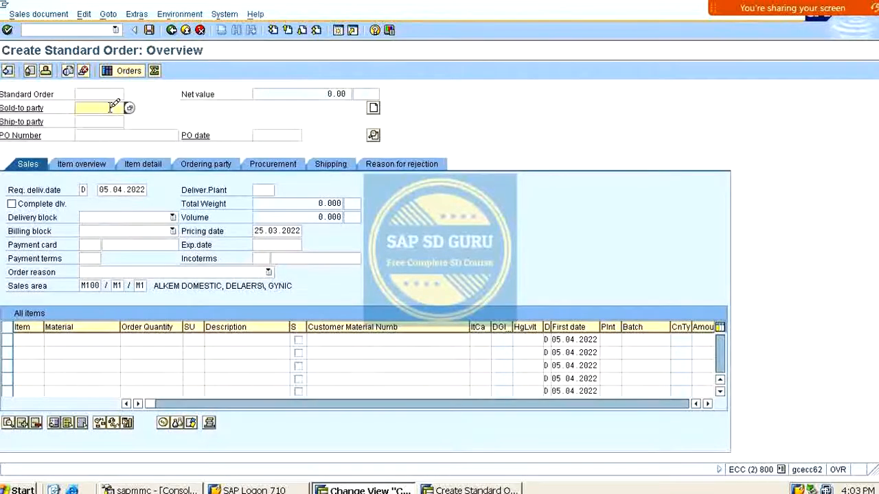
- Fill in the sold-to party with the first previously used customer and add material VAXINE-150 with order quantity 1
left_click(110, 108)
key("Down")
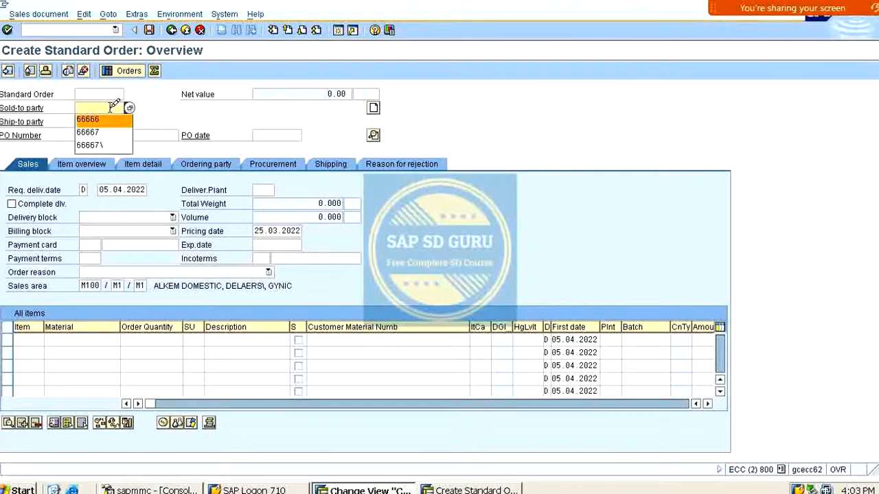
key("Return")
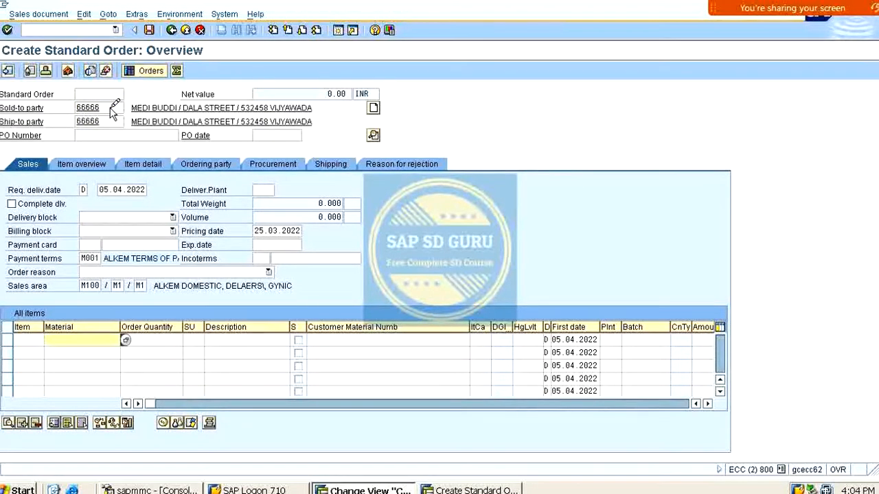
key("Down")
key("Return")
key("Tab")
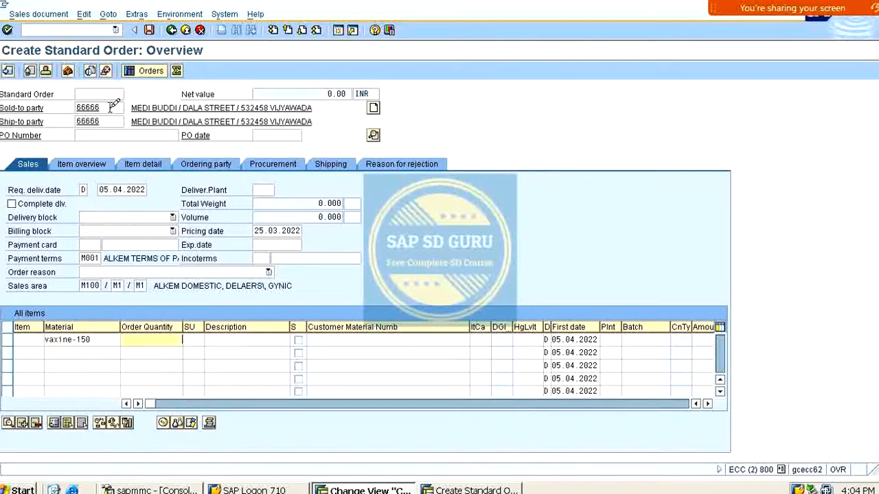
type("1")
key("Return")
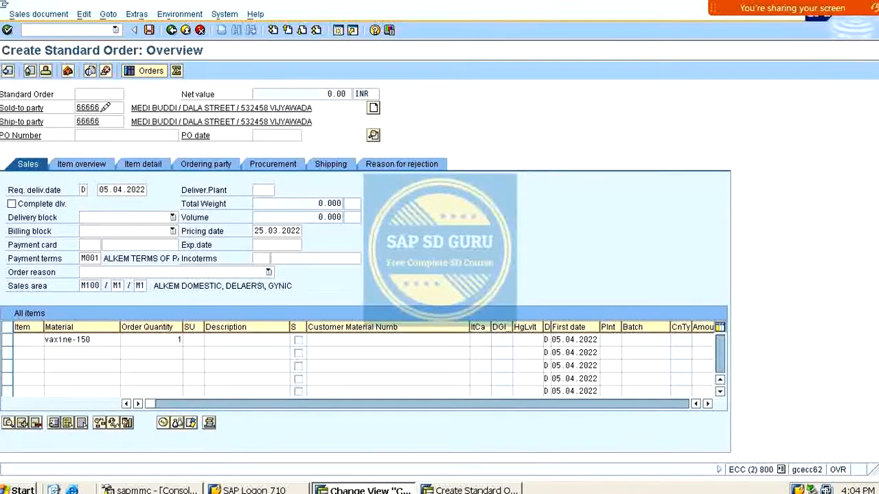
- Examine the MR00 and BR00 amounts in the VAXINE-150 item's pricing conditions and compare their condition types with the PR00 being customized
double_click(94, 340)
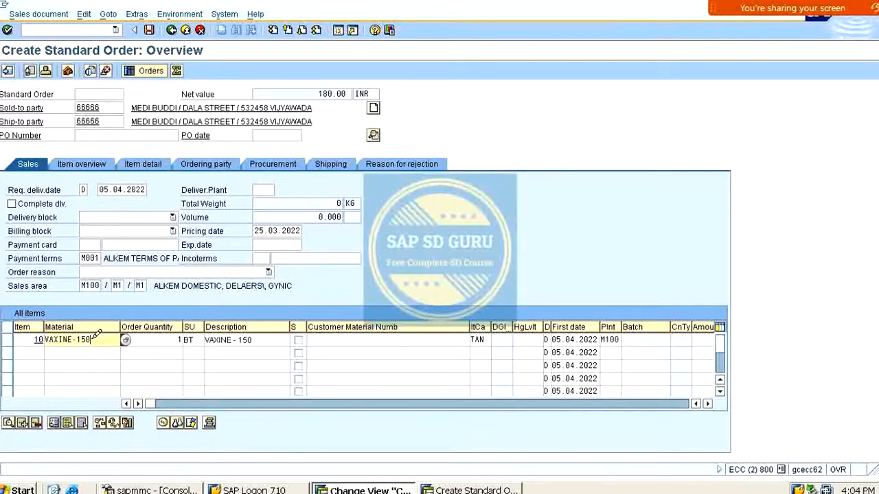
left_click(248, 135)
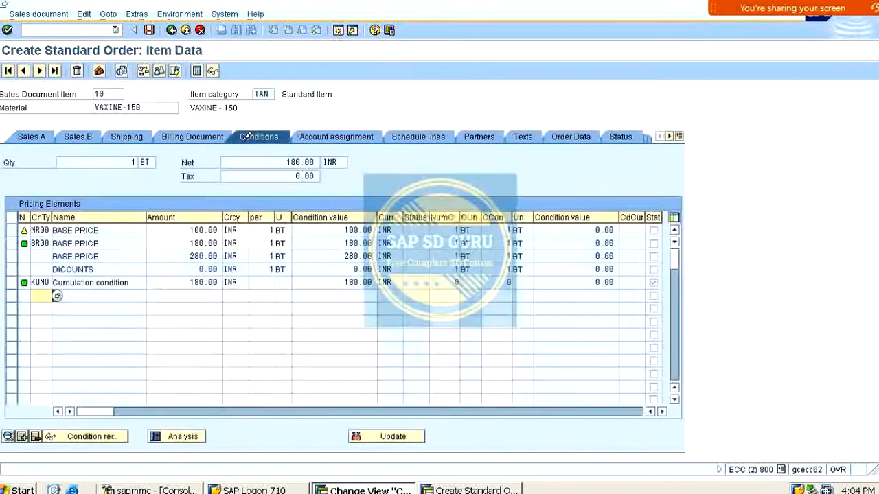
left_click_drag(191, 231, 228, 232)
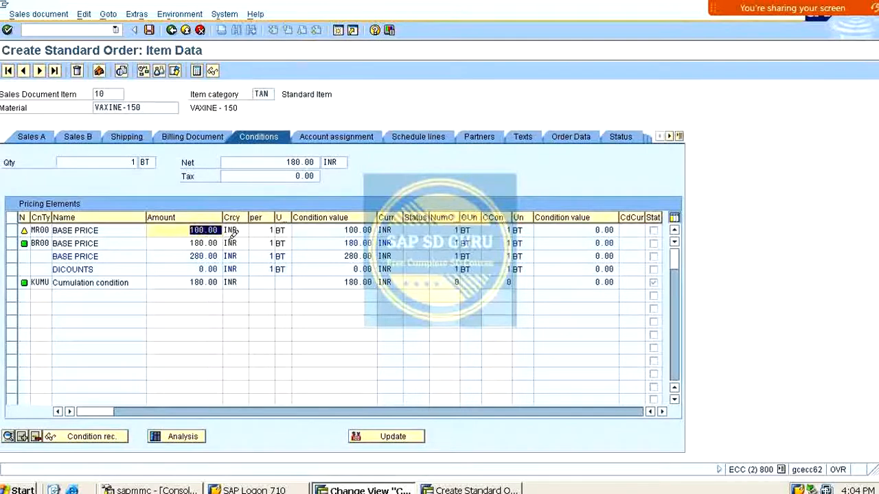
left_click(190, 243)
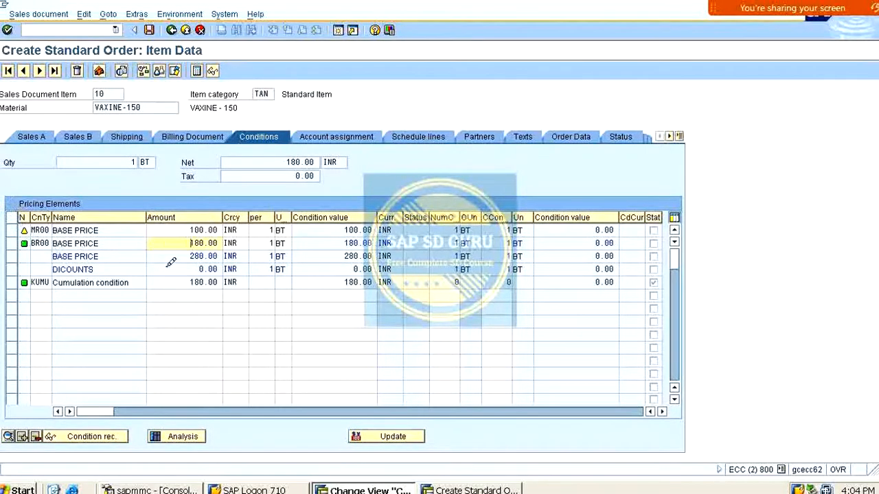
key("alt+Tab")
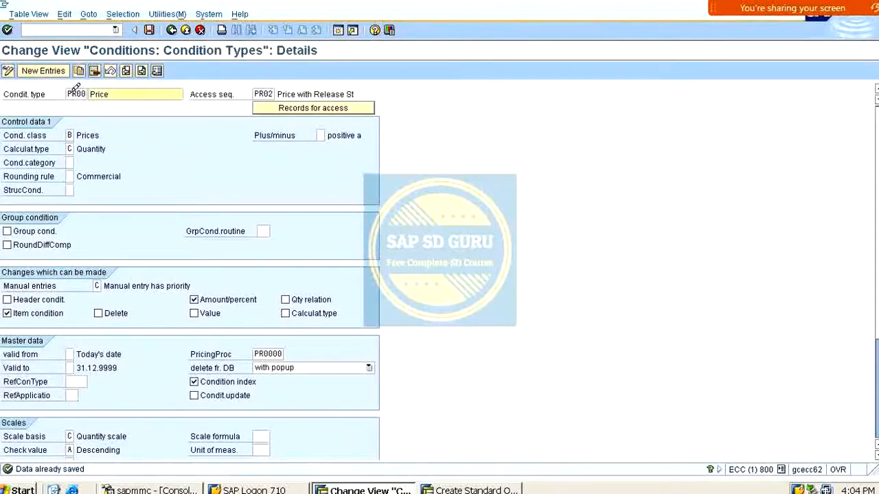
left_click_drag(69, 94, 87, 94)
left_click(118, 138)
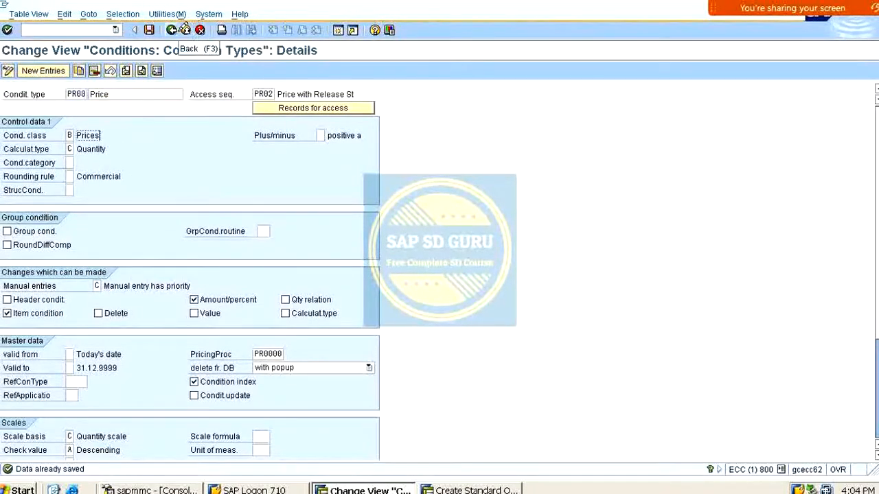
key("alt+Tab")
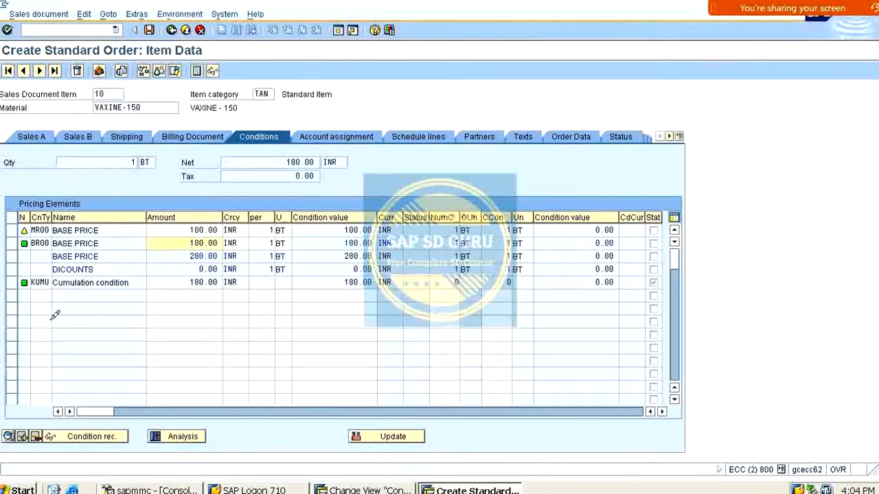
- Abandon the unsaved sales order with /n and return to the SAP Easy Access screen
left_click(79, 27)
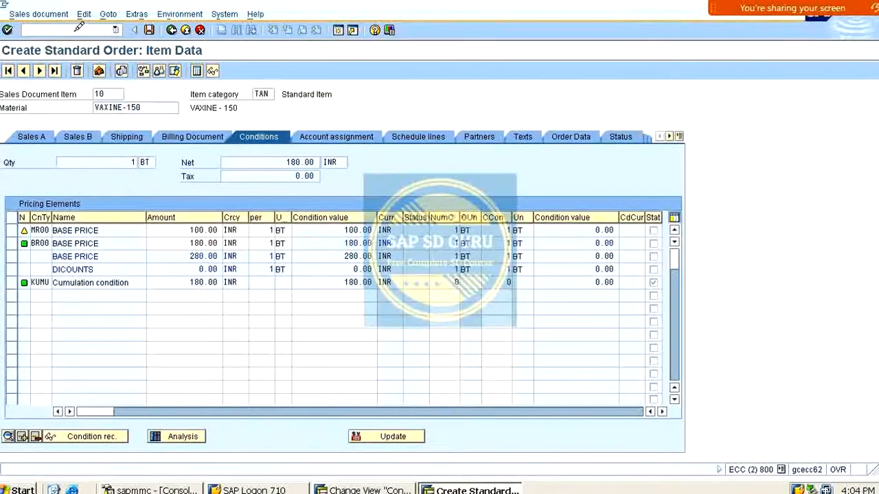
type("/n")
key("Return")
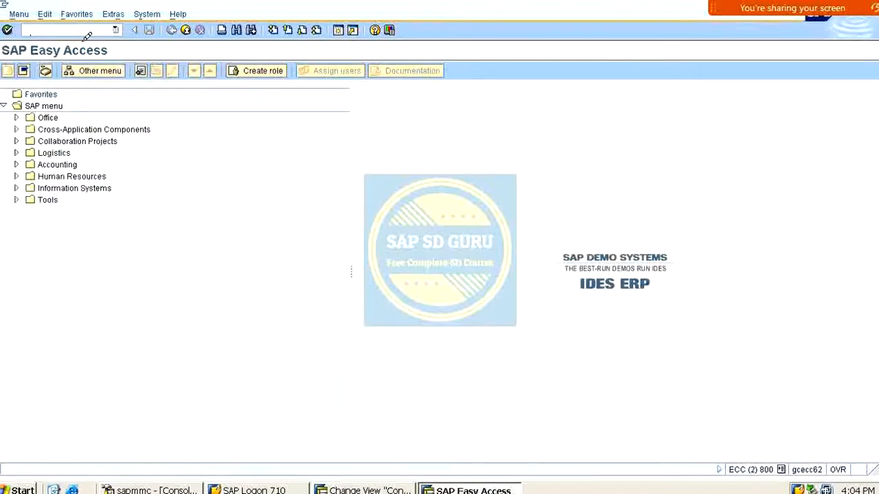
- Return to the condition types overview, position the list at MR00 and open its details
key("alt+Tab")
left_click(172, 29)
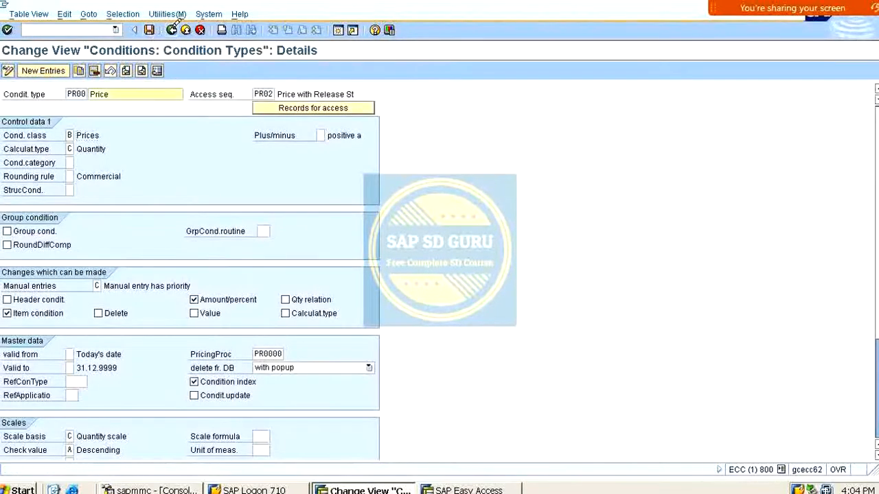
left_click(171, 30)
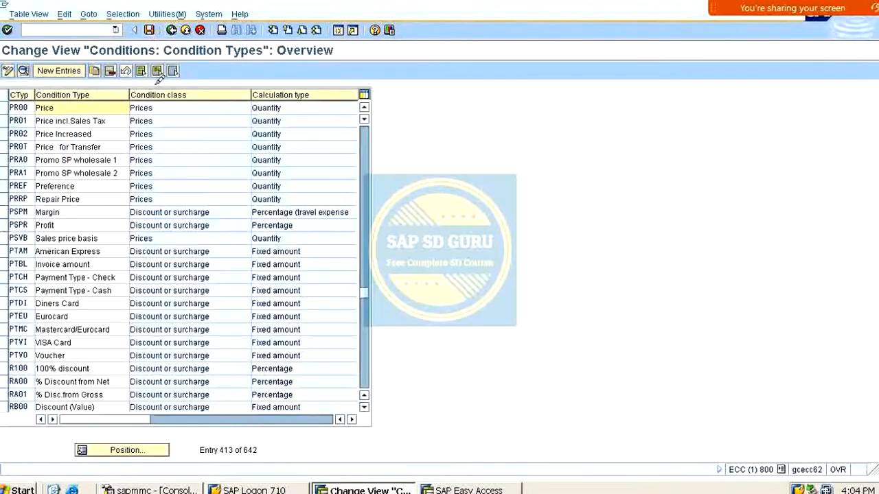
left_click(118, 448)
type("mr00")
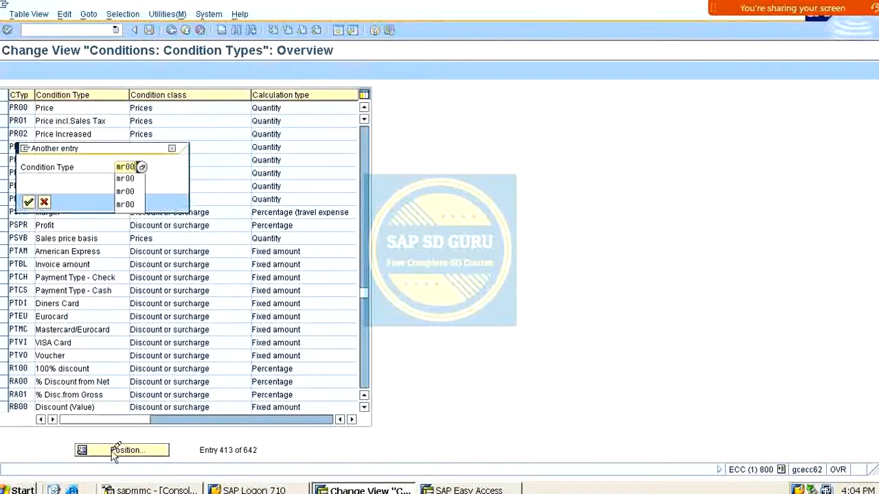
key("Return")
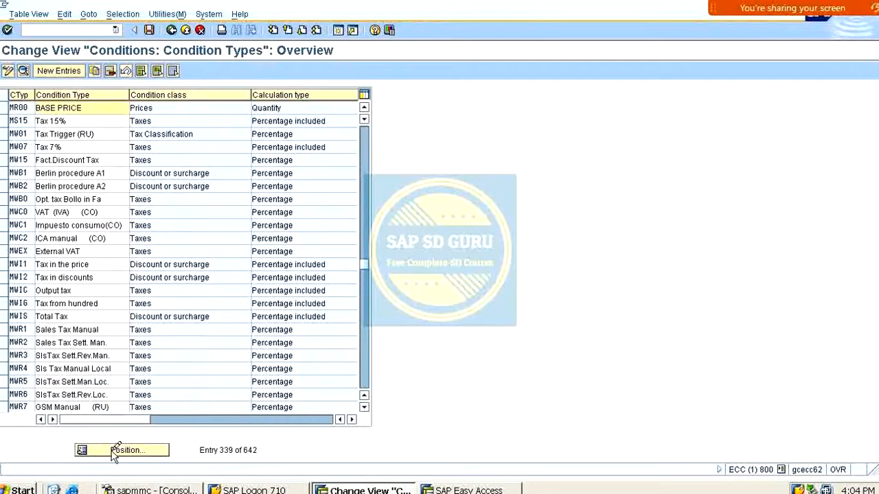
double_click(41, 105)
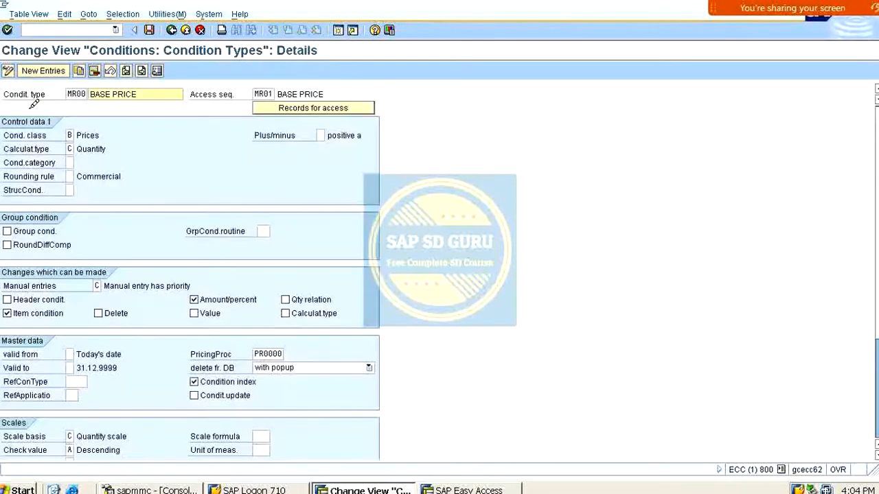
- Check the Manual entries setting of condition type MR00, save it and switch to the SAP Easy Access session
scroll(116, 196, "down", 3)
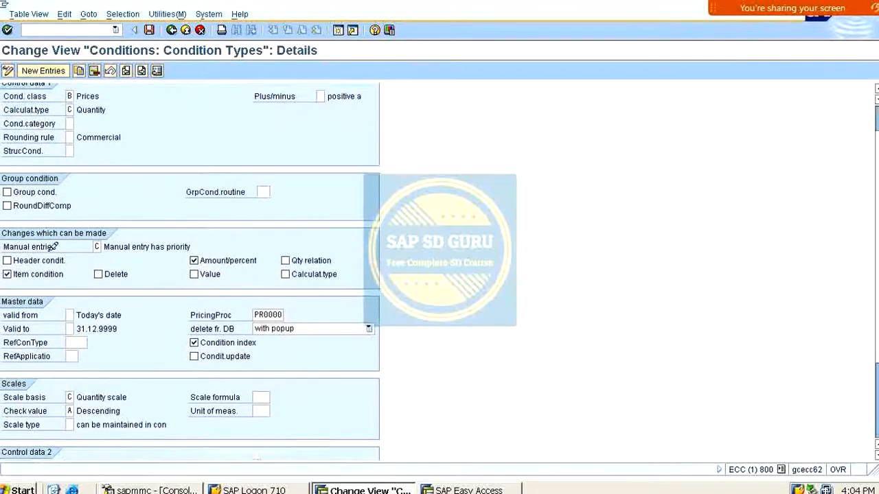
left_click(98, 237)
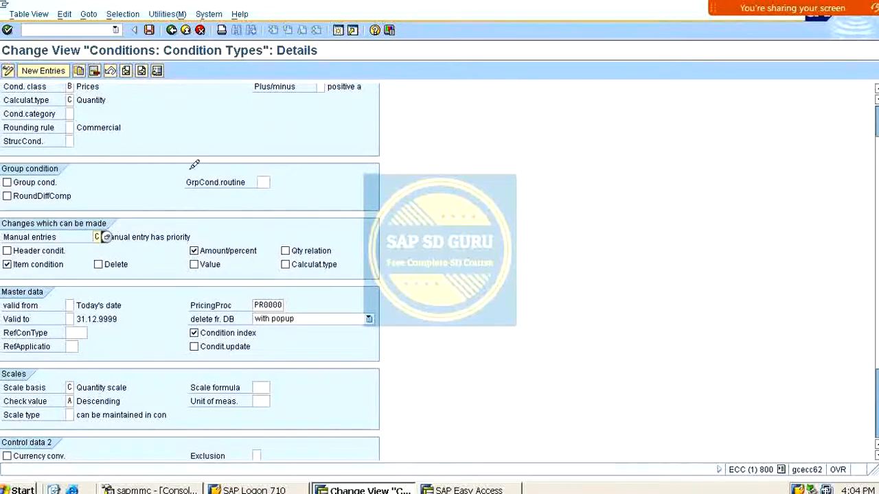
left_click(150, 30)
key("alt+Tab")
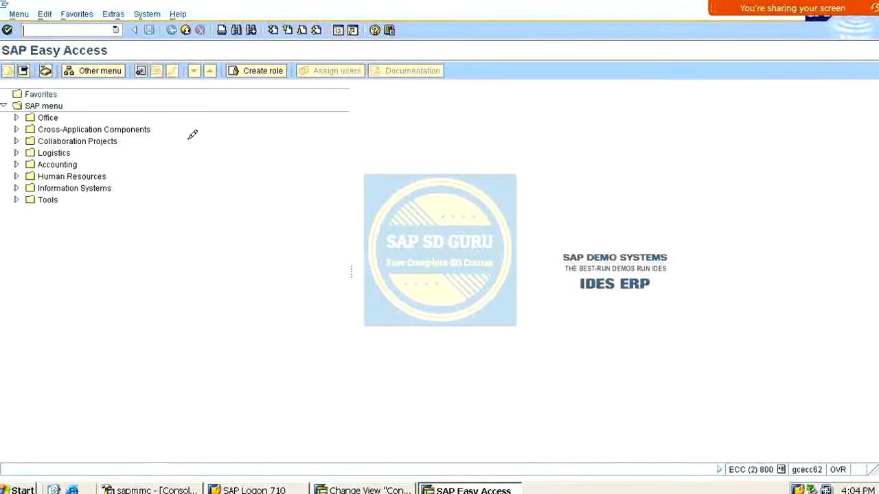
- Start a new standard order with transaction VA01 and enter MEDI BUDDI's customer number as the sold-to party
type("va01")
key("Return")
key("Return")
key("BackSpace")
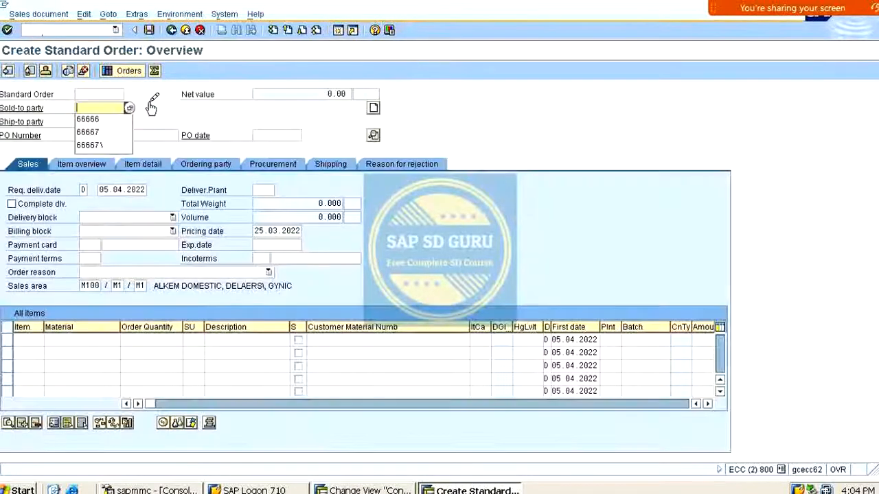
key("Down")
key("Return")
key("Return")
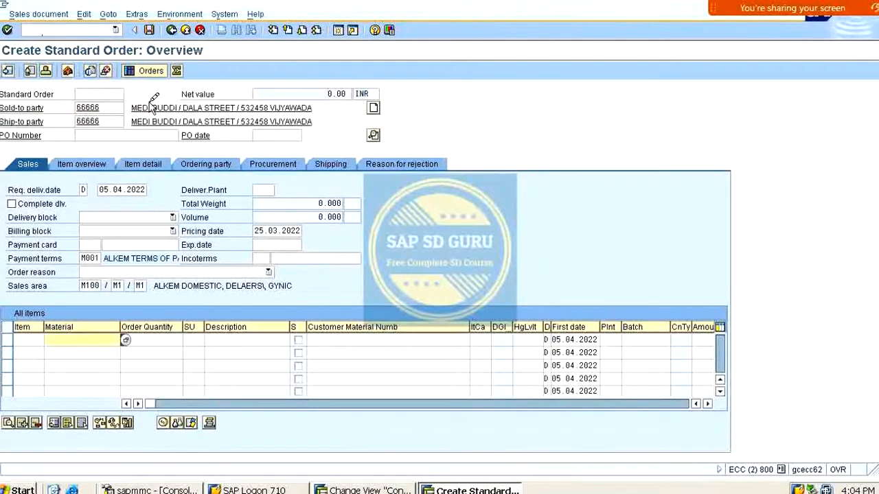
- Add an item for material VAXINE-150 with an order quantity of 1
key("BackSpace")
key("Down")
key("Return")
key("Tab")
type("1")
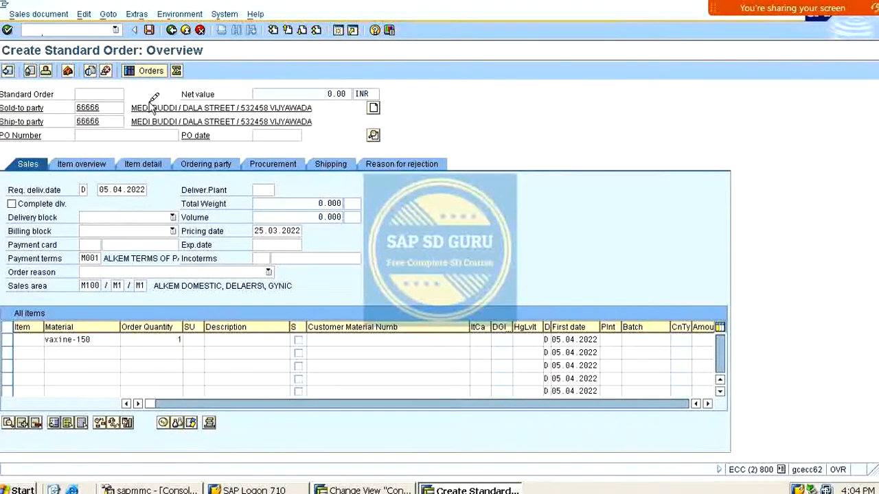
key("Return")
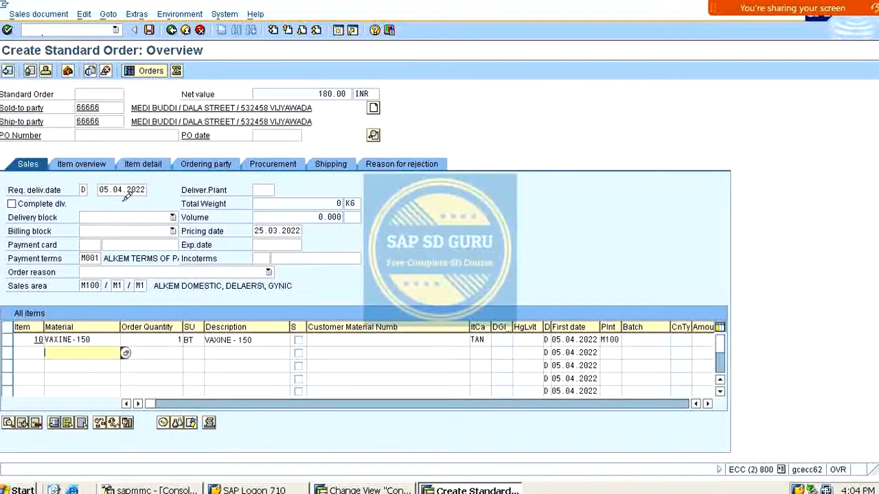
- Open the VAXINE-150 item's pricing conditions and set the BR00 base price amount to 150
double_click(87, 339)
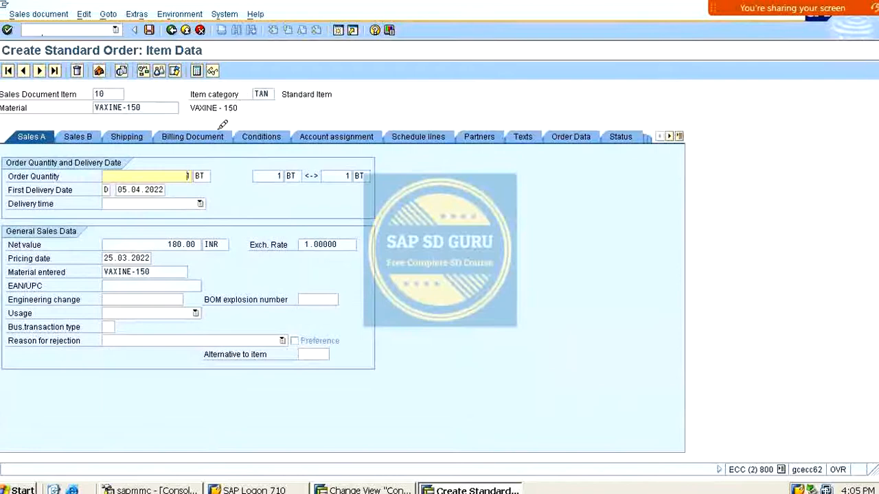
left_click(249, 133)
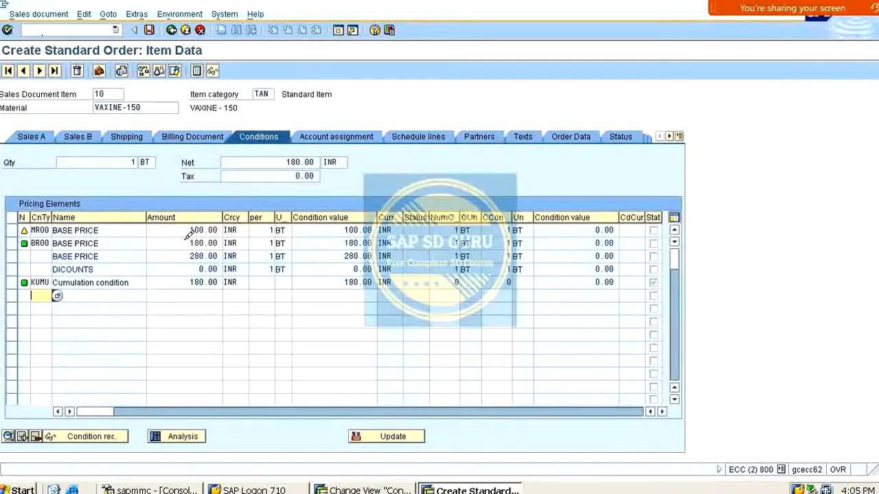
left_click_drag(188, 243, 259, 249)
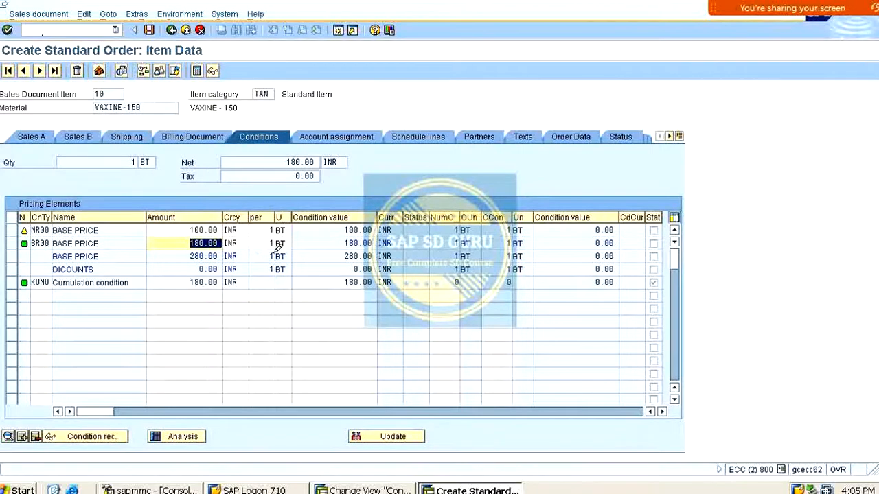
type("150")
key("Return")
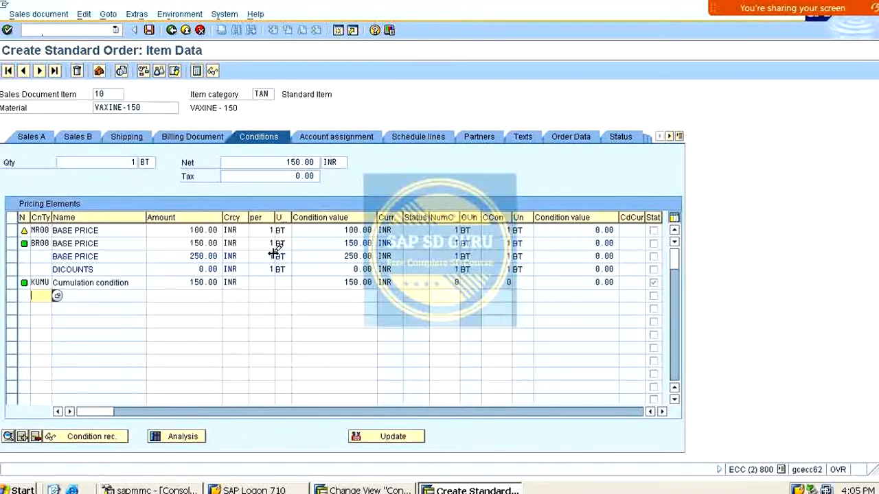
double_click(199, 244)
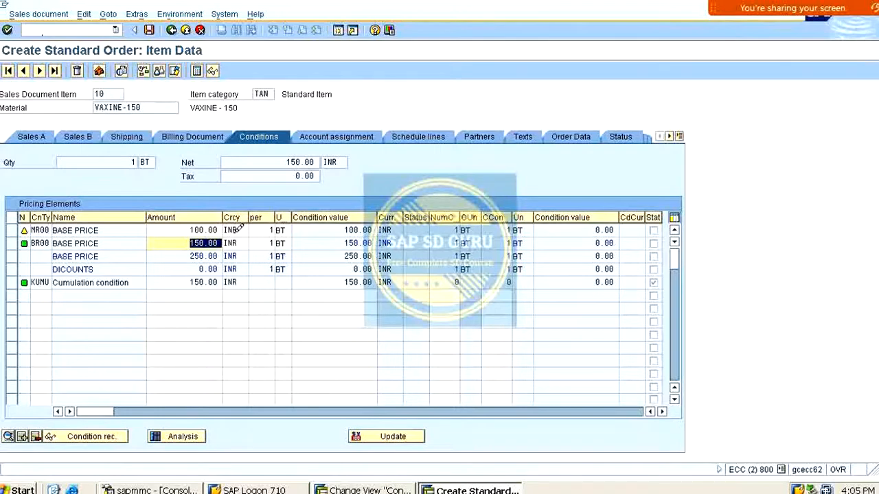
left_click(169, 239)
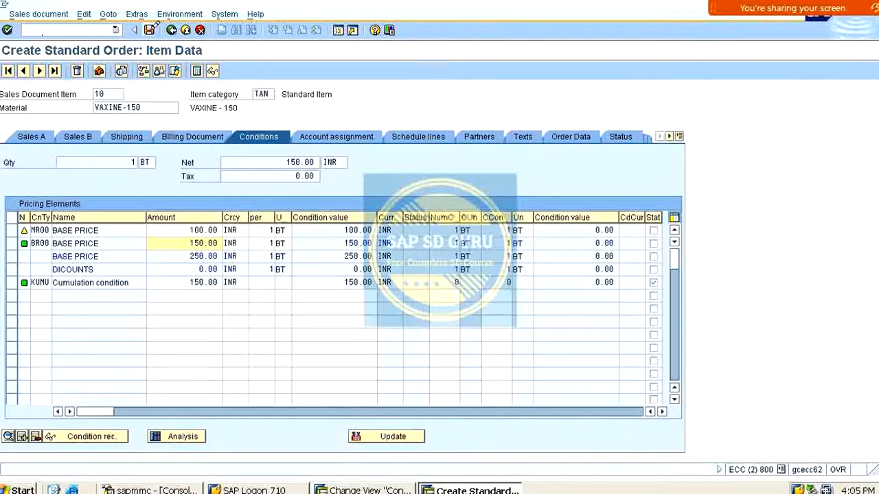
- Return to the MR00 condition type details, set Manual entries to D (Not possible to process manually) and save under customizing request ECCK900002
left_click(197, 31)
key("alt+Tab")
left_click(100, 281)
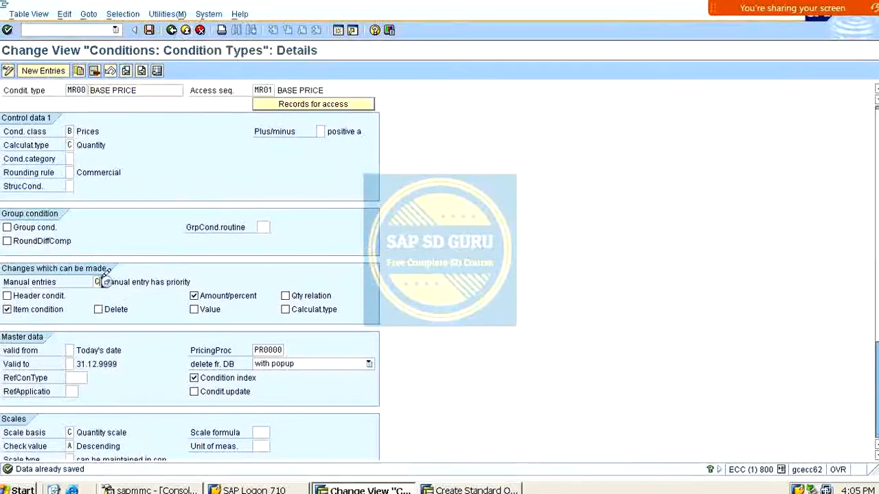
left_click(107, 281)
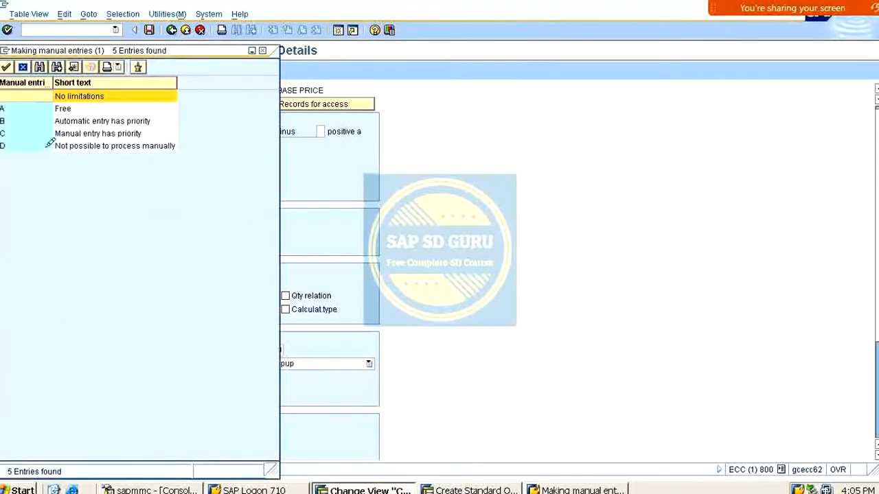
left_click(44, 142)
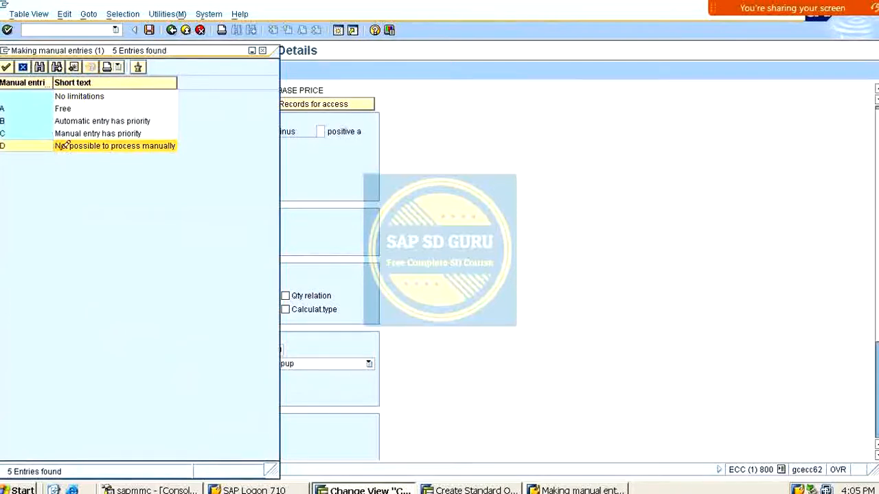
double_click(114, 147)
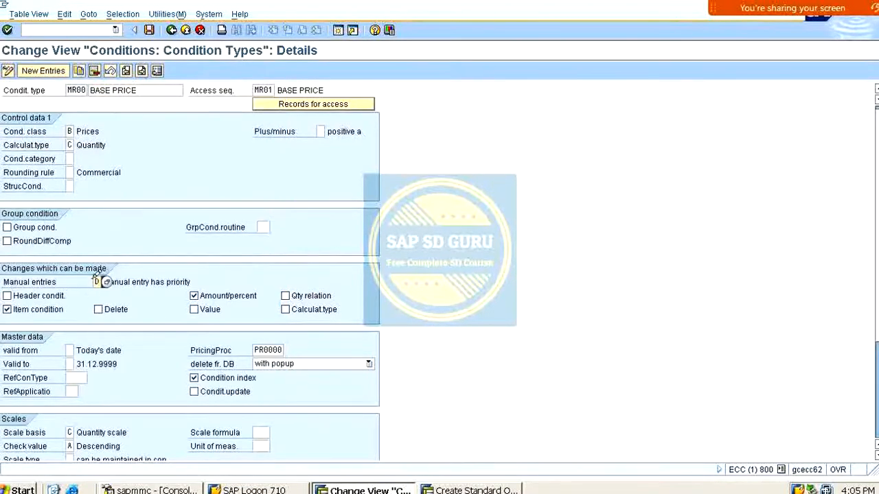
double_click(76, 90)
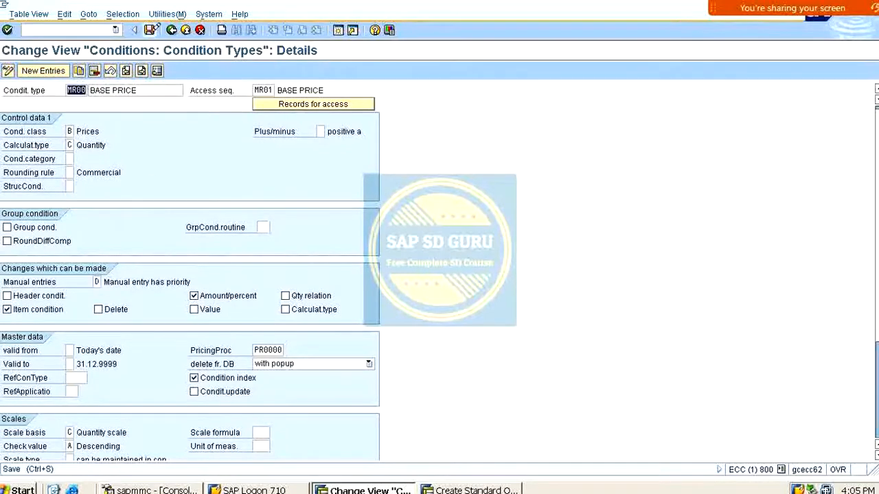
left_click(149, 30)
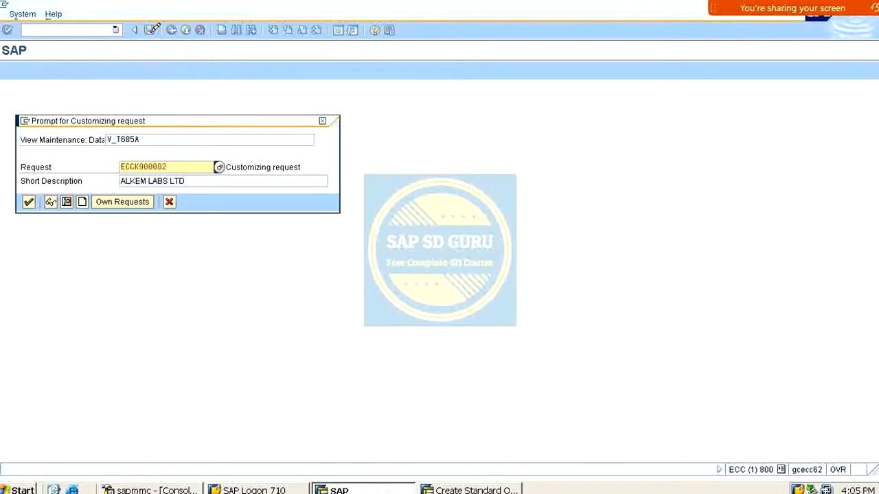
key("Return")
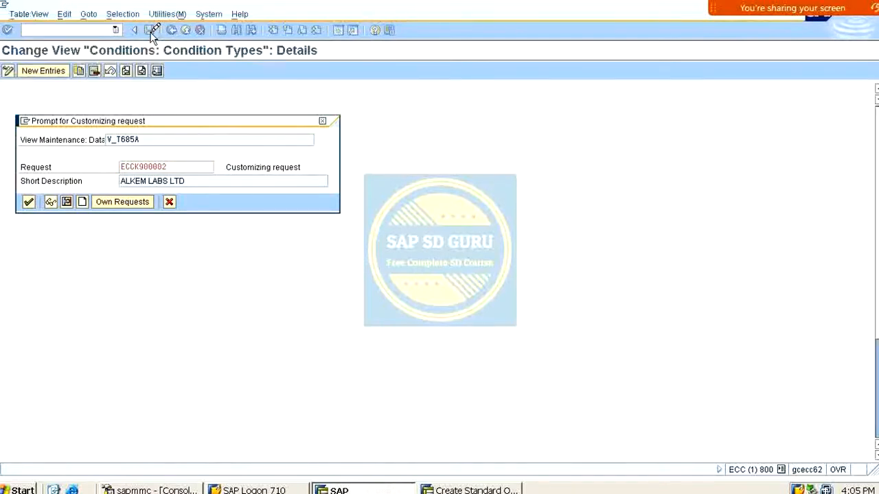
- Replace the unsaved order with a new standard order through /nva01 and enter MEDI BUDDI's customer number as the sold-to party
key("alt+Tab")
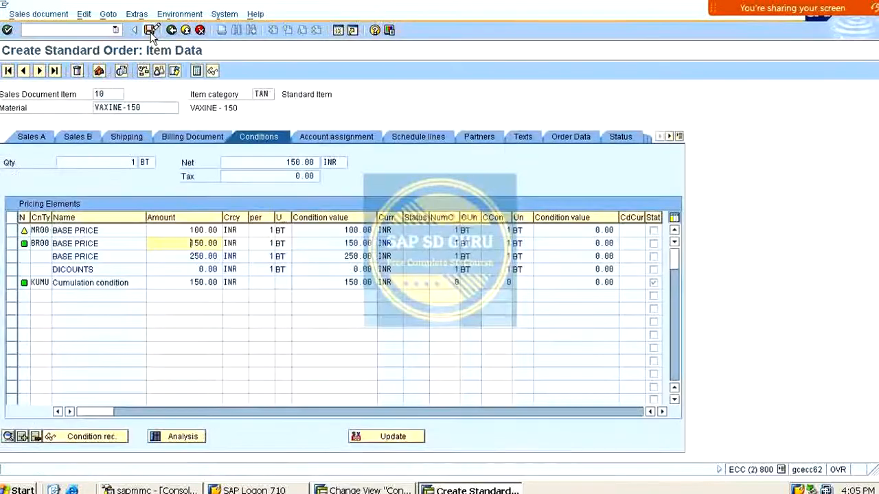
left_click(115, 30)
left_click(98, 29)
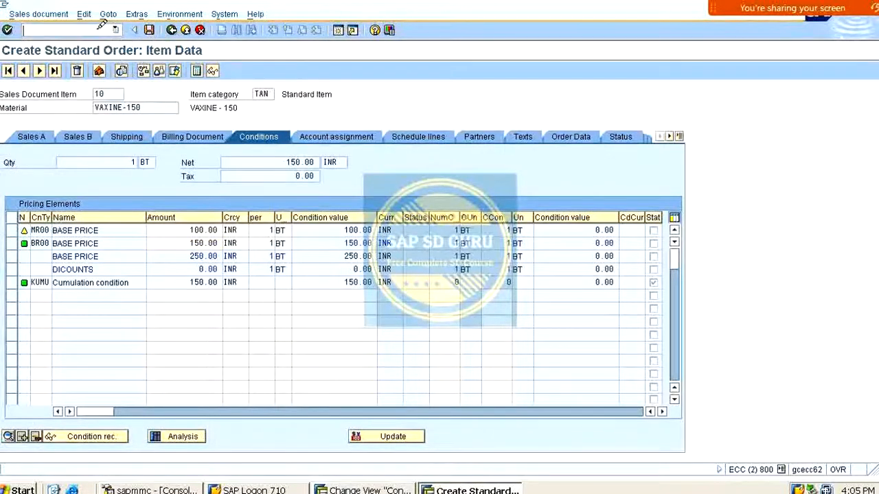
type("/nva01")
key("Return")
key("Return")
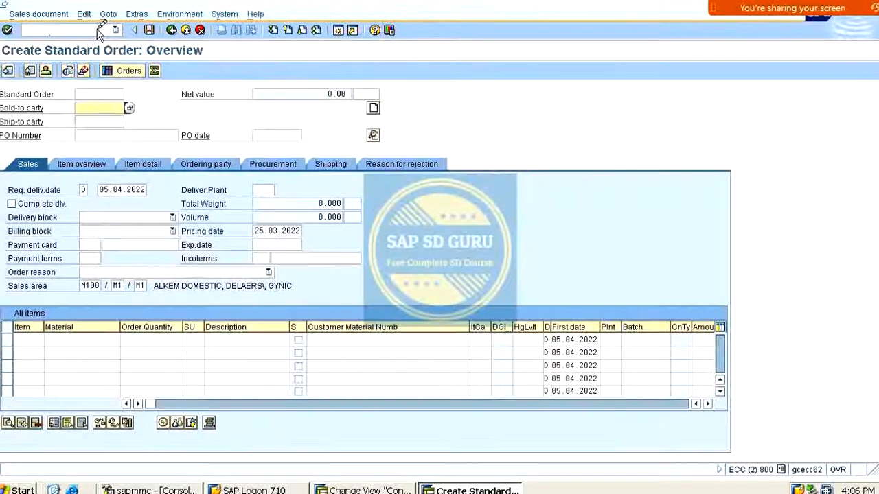
key("Down")
key("Down")
key("Return")
key("Return")
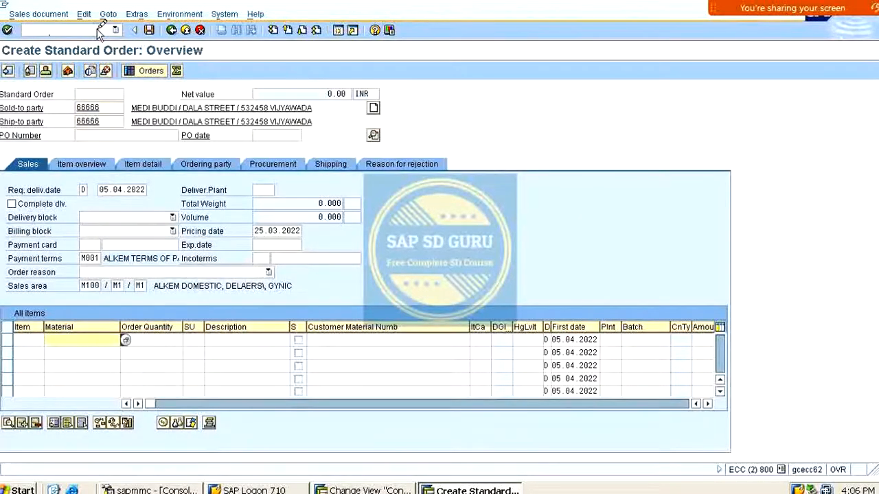
- Add material VAXINE-150 with quantity 1 to the new standard order
key("Down")
key("Down")
key("Return")
key("Tab")
type("1")
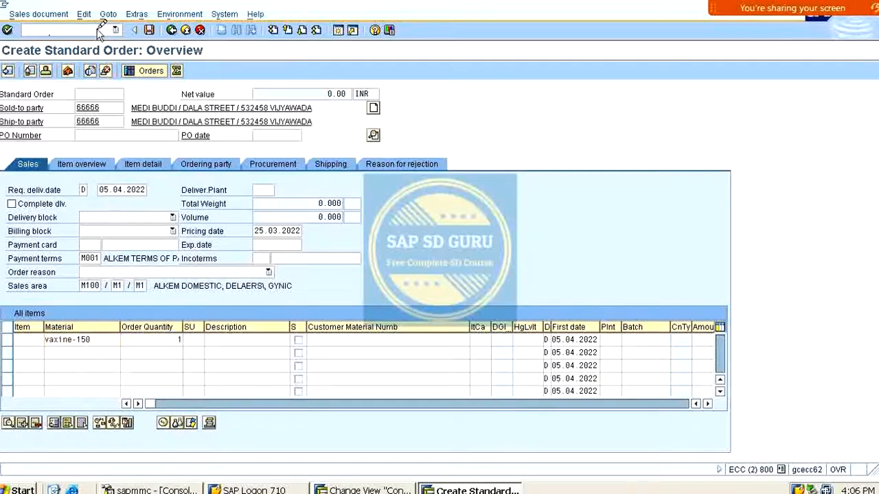
key("Return")
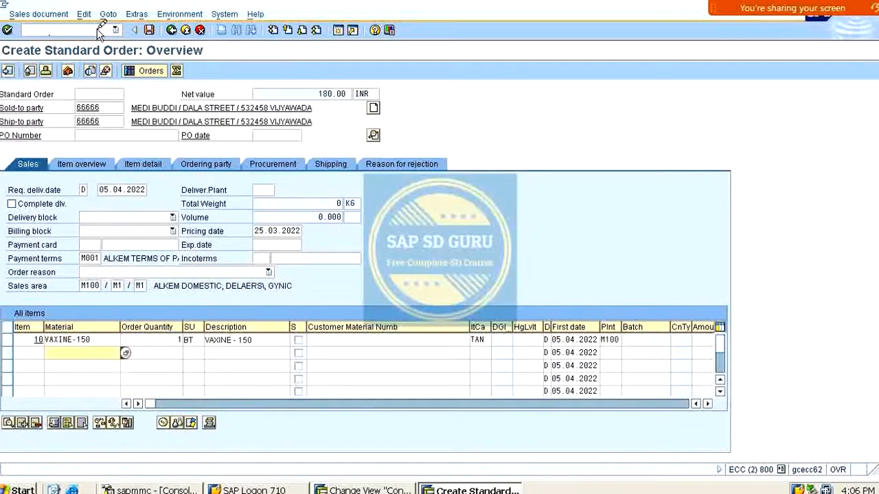
- Open the new VAXINE-150 item's pricing conditions and check whether the MR00 amount can be edited
double_click(96, 338)
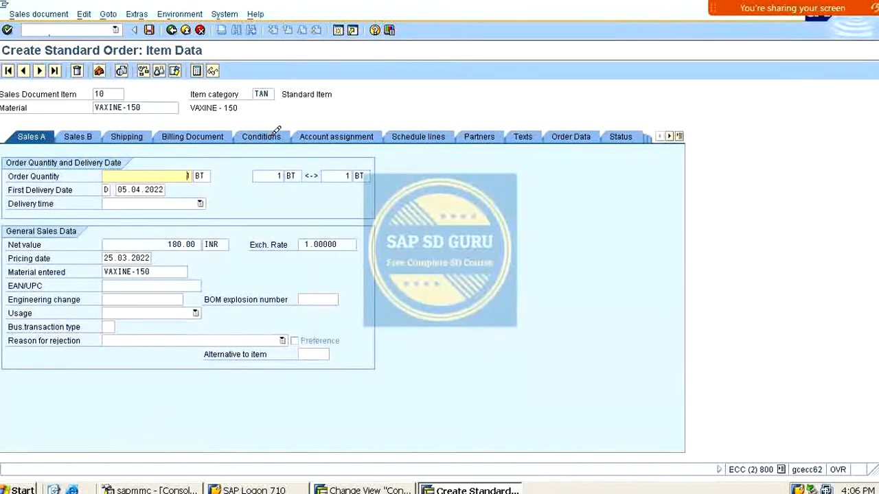
left_click(275, 132)
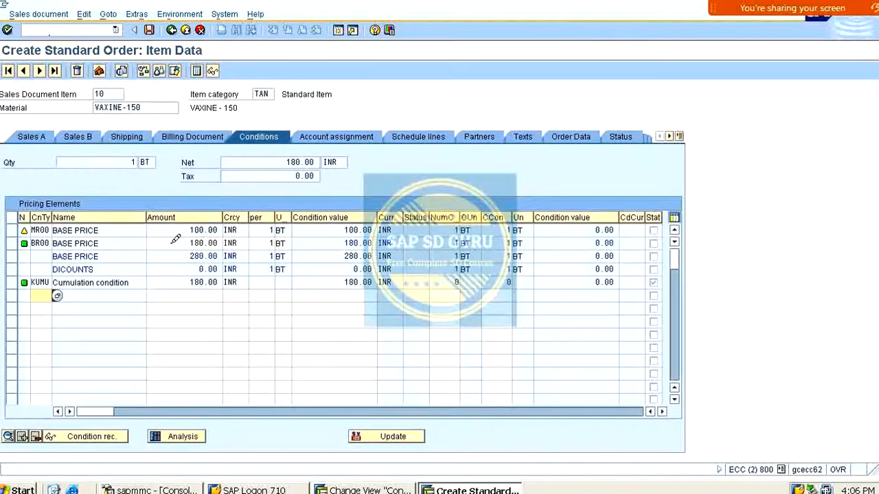
left_click(191, 230)
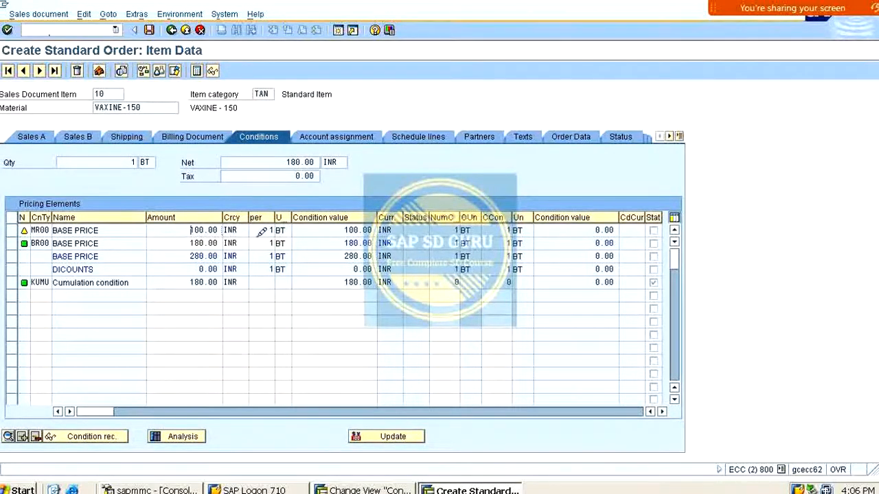
- Compare the MR00 condition type's Manual entries setting with the MR00 amount in the order item's pricing conditions
key("alt+Tab")
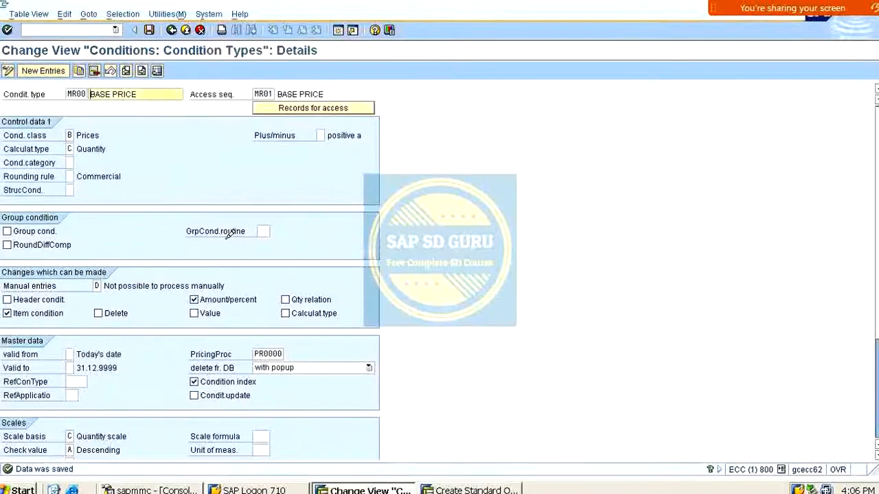
left_click(72, 91)
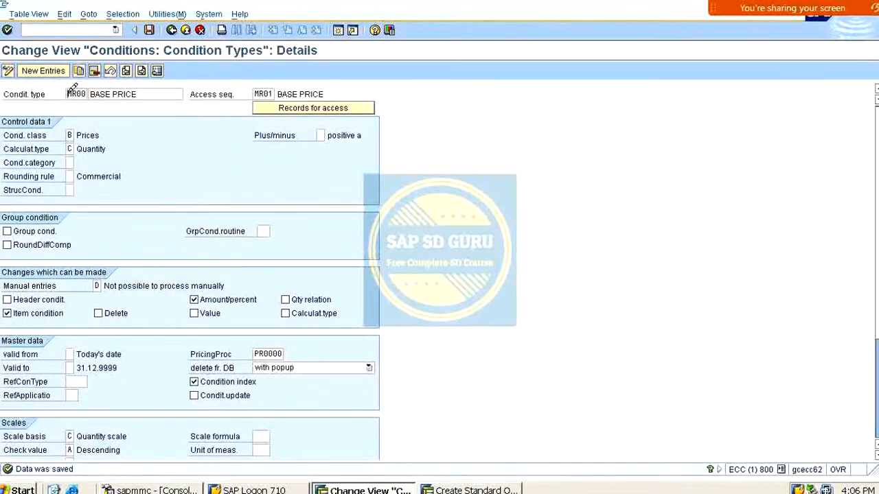
left_click_drag(72, 89, 94, 90)
key("alt+Tab")
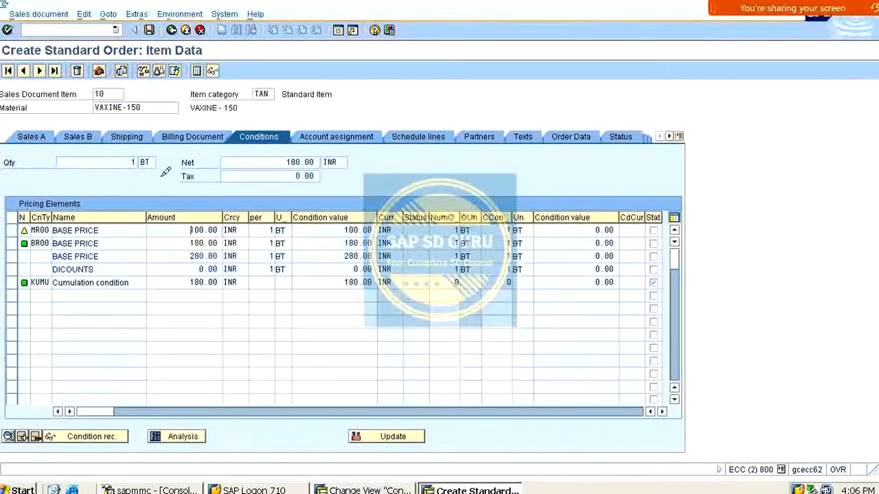
left_click_drag(189, 230, 241, 230)
left_click(189, 229)
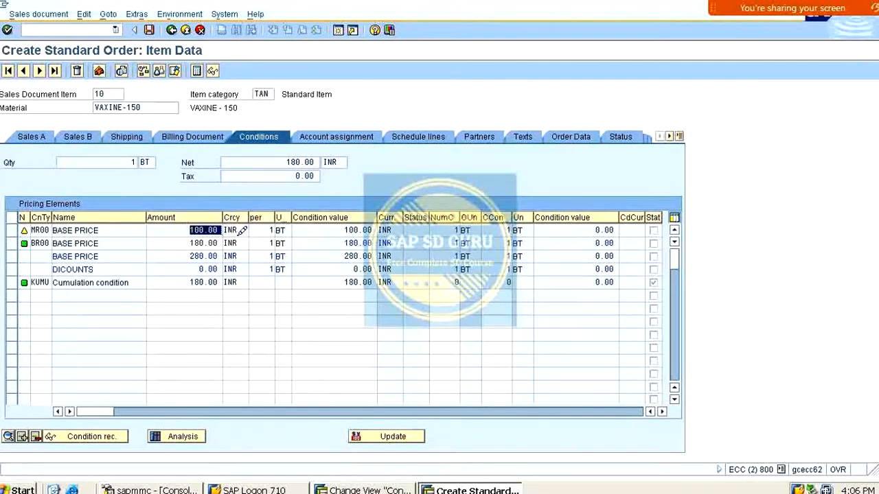
left_click(250, 280)
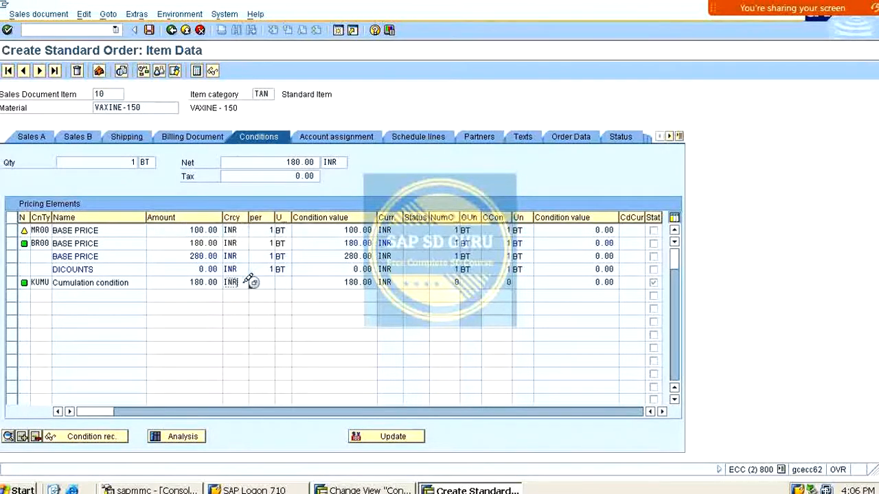
left_click_drag(189, 229, 238, 218)
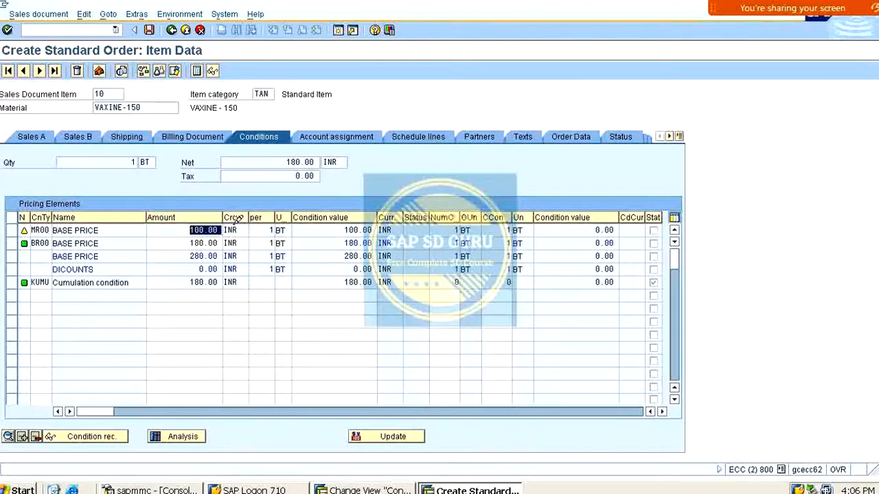
- Review the available Manual entries options for condition type MR00 and save the condition type
key("alt+Tab")
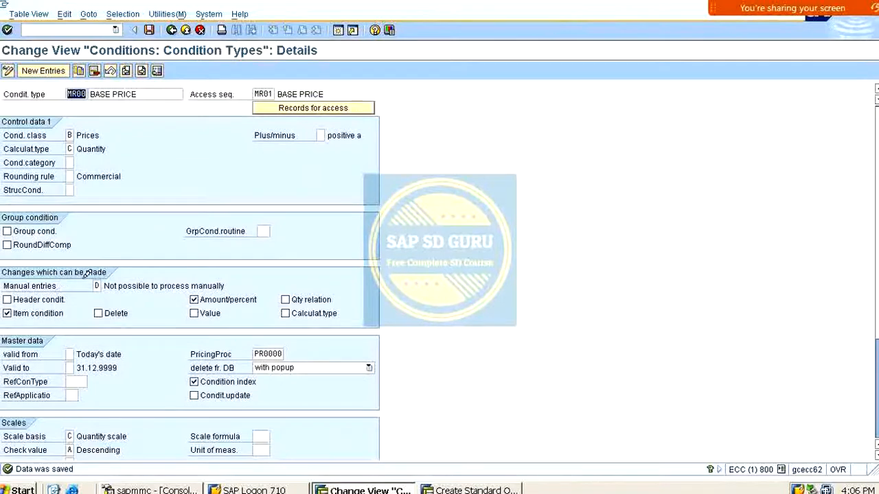
left_click(97, 283)
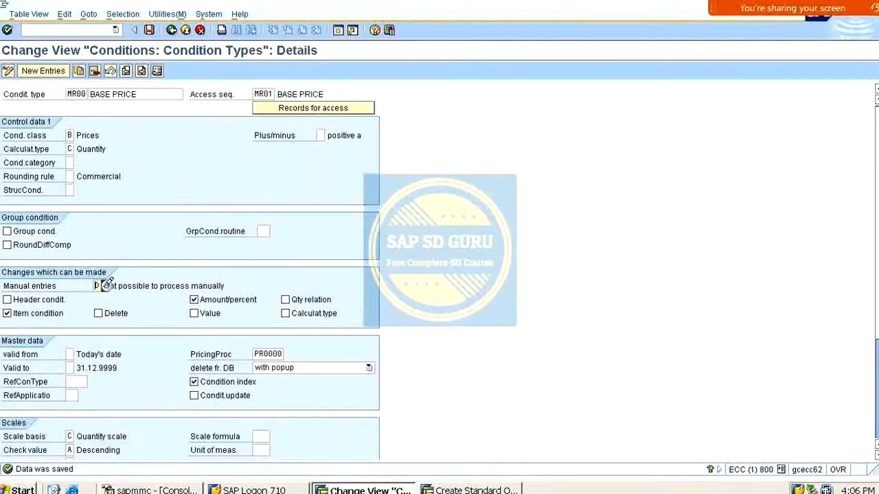
left_click(108, 283)
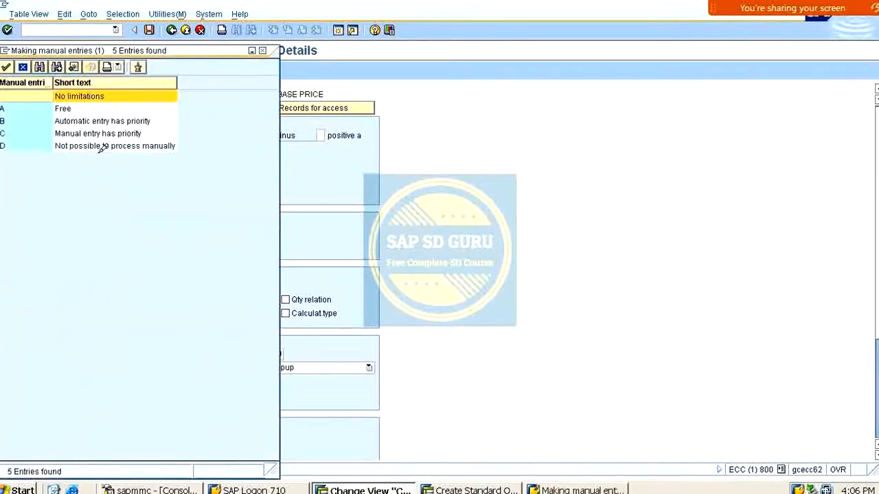
left_click(263, 51)
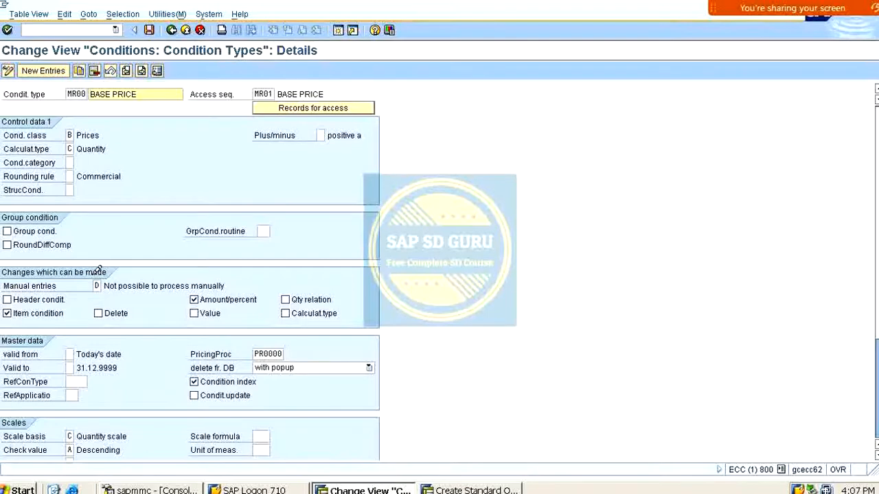
scroll(144, 237, "down", 3)
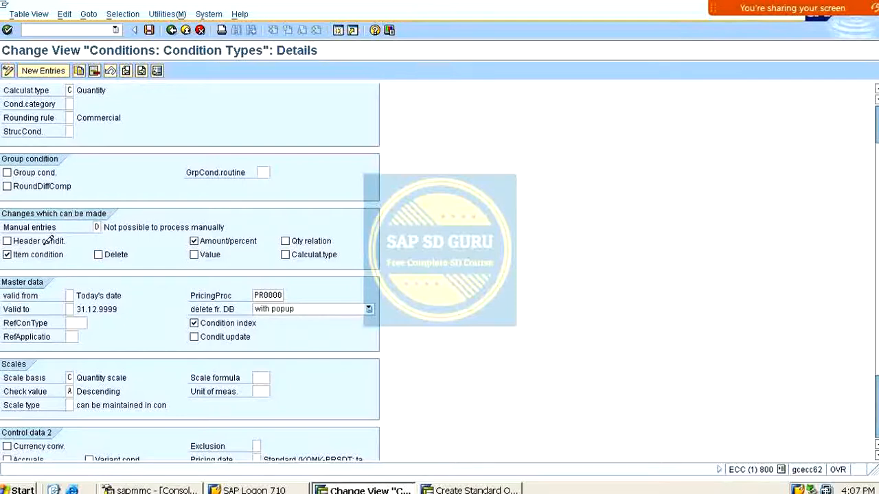
left_click(149, 30)
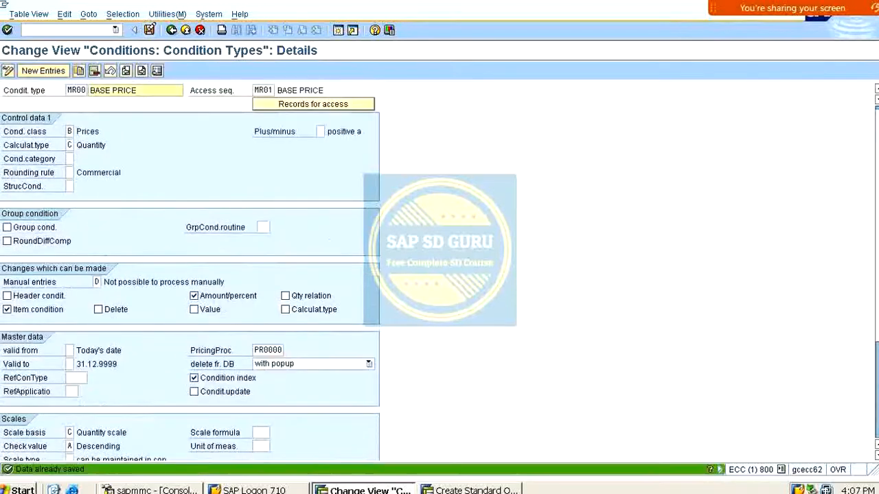
- Open condition type HA00 from the condition types list and examine its header condition and other change settings
left_click(171, 29)
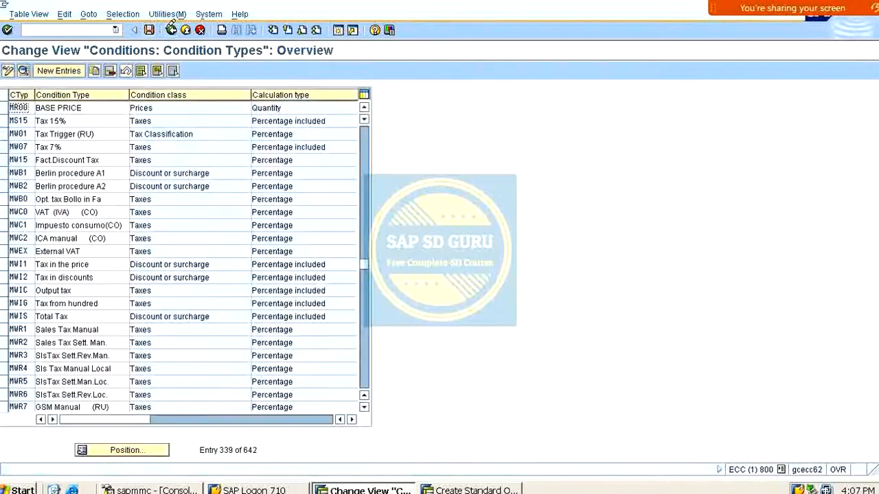
left_click(157, 446)
type("ha00")
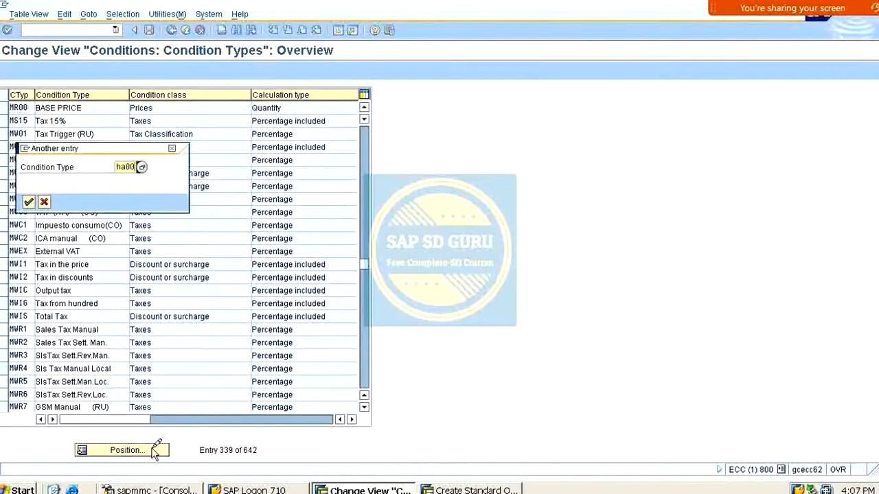
key("Return")
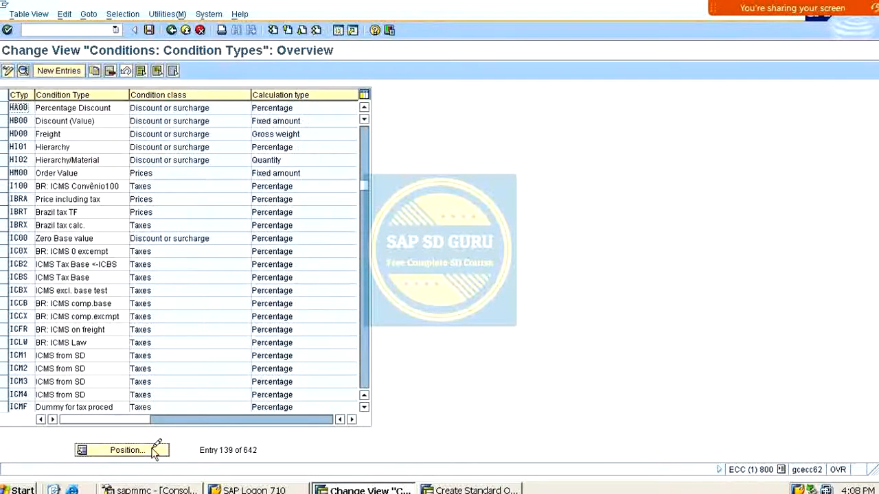
double_click(27, 104)
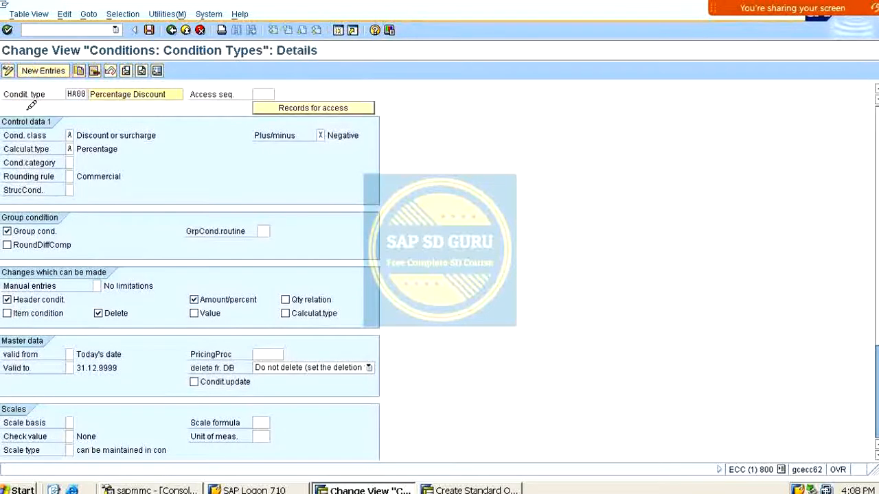
scroll(63, 221, "down", 1)
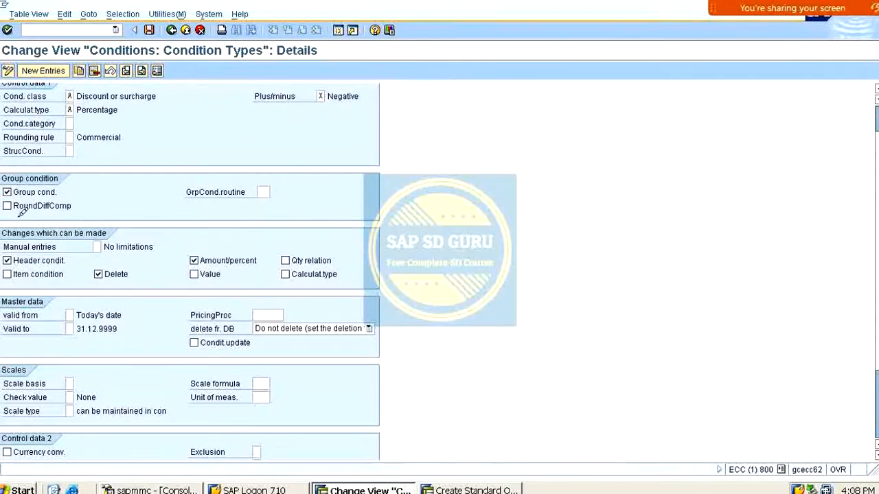
scroll(64, 248, "up", 1)
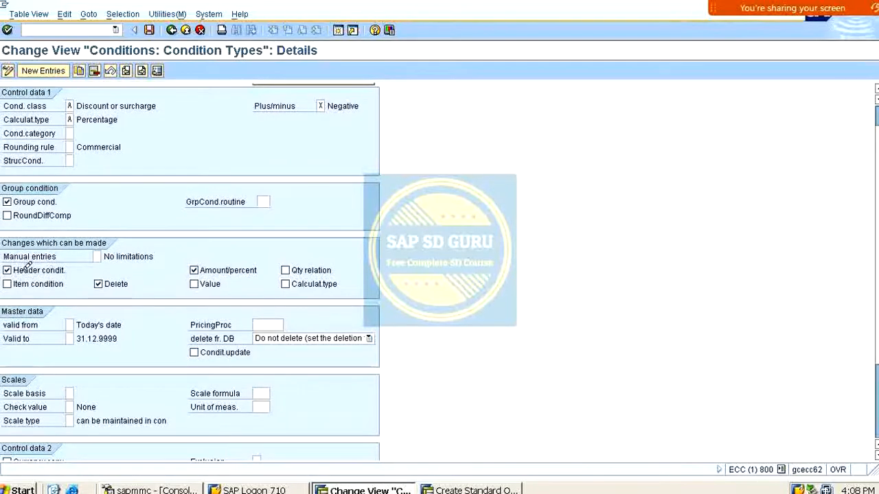
scroll(28, 268, "up", 2)
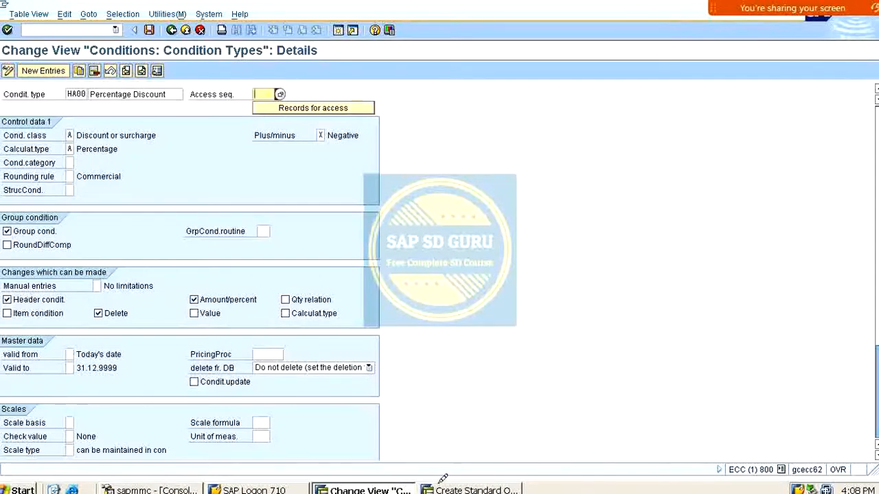
- Try to add condition type HA00 to the VAXINE-150 item's pricing conditions in the open standard order
left_click(471, 490)
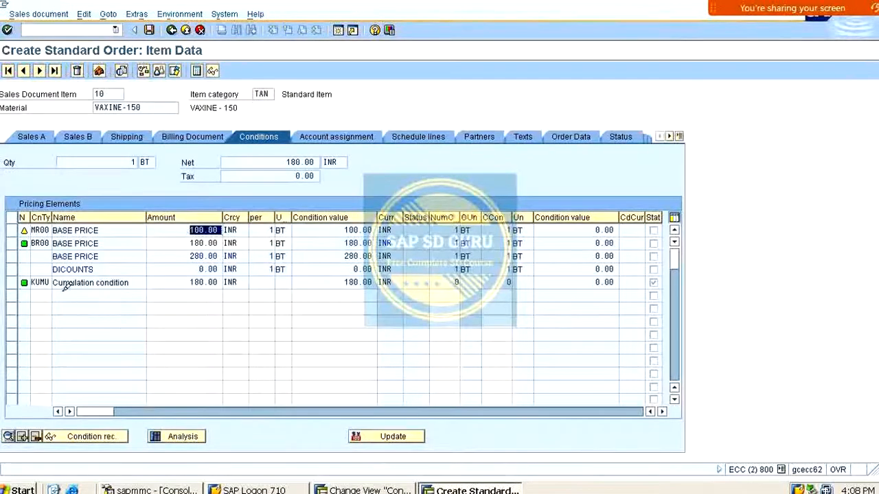
left_click(41, 296)
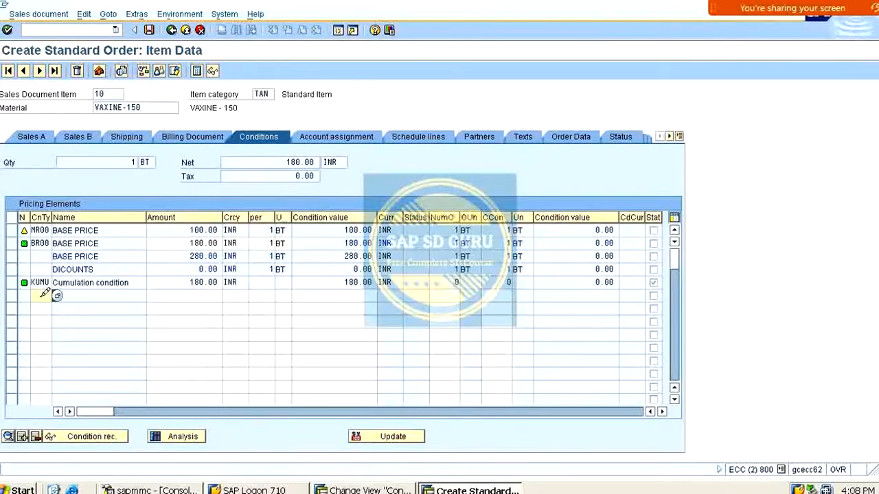
type("HA00")
key("Return")
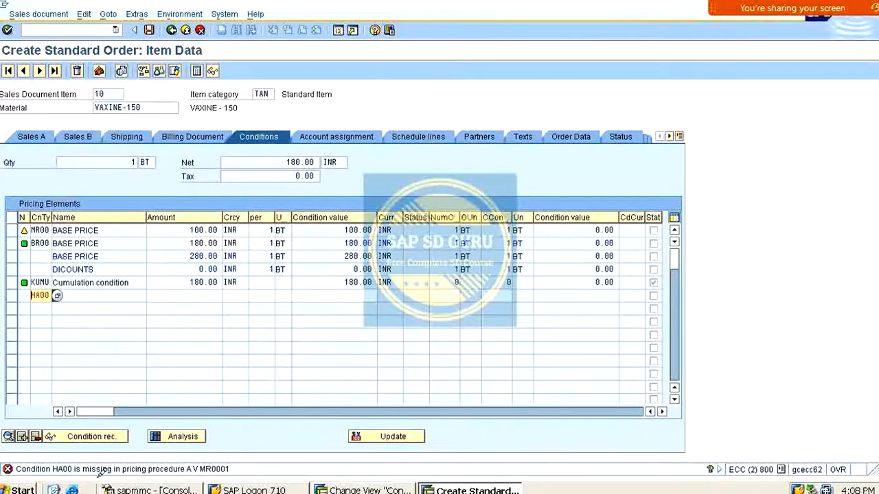
left_click_drag(32, 296, 71, 293)
left_click(37, 296)
- Leave the unsaved order for pricing procedure determination with /novkk and locate the entry for sales organization M100
left_click(61, 24)
type("/nb")
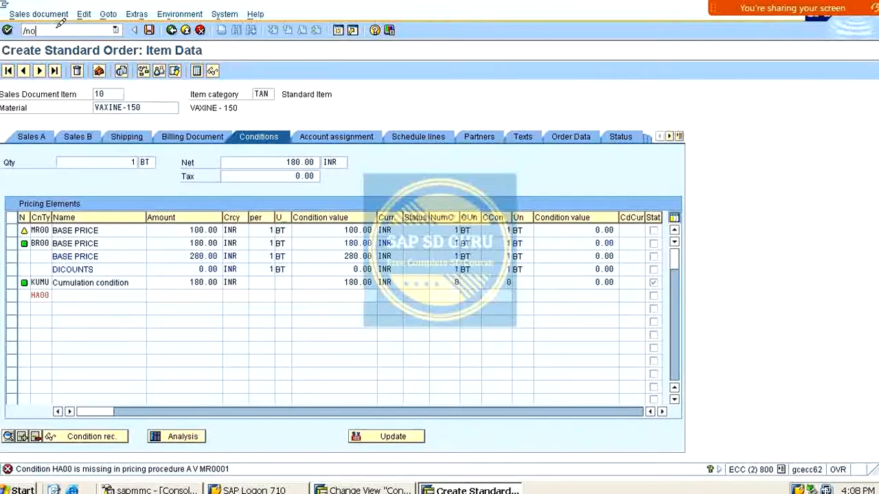
type("vkk")
key("Return")
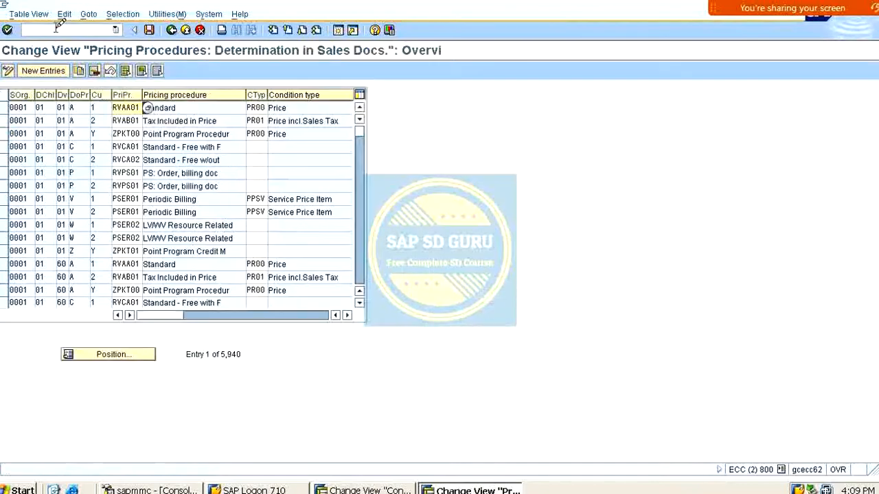
left_click(142, 355)
type("m100")
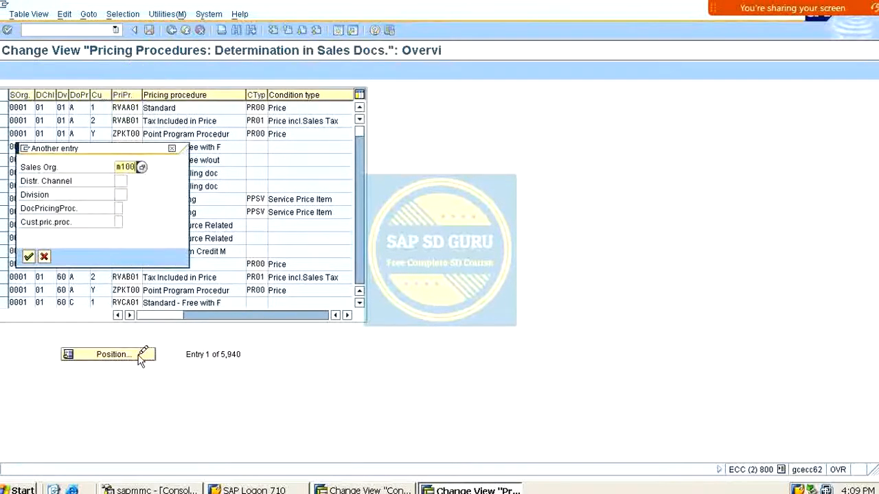
key("Return")
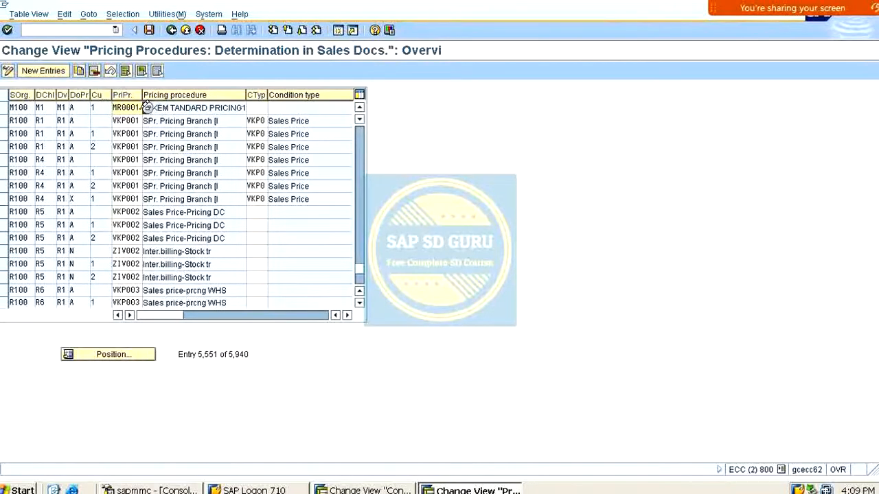
- Assign pricing procedure MR0000 to sales area M100/M1/M1 and save it under customizing request ECCK900002
type("0")
key("Return")
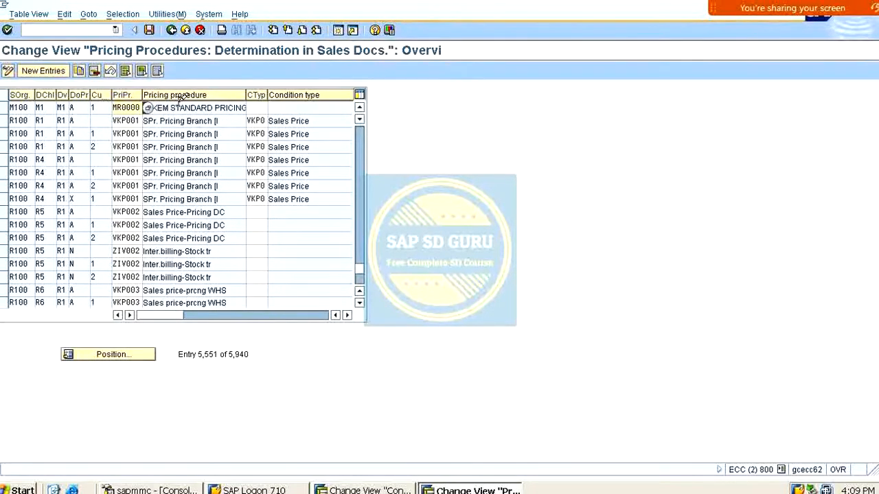
key("ctrl+s")
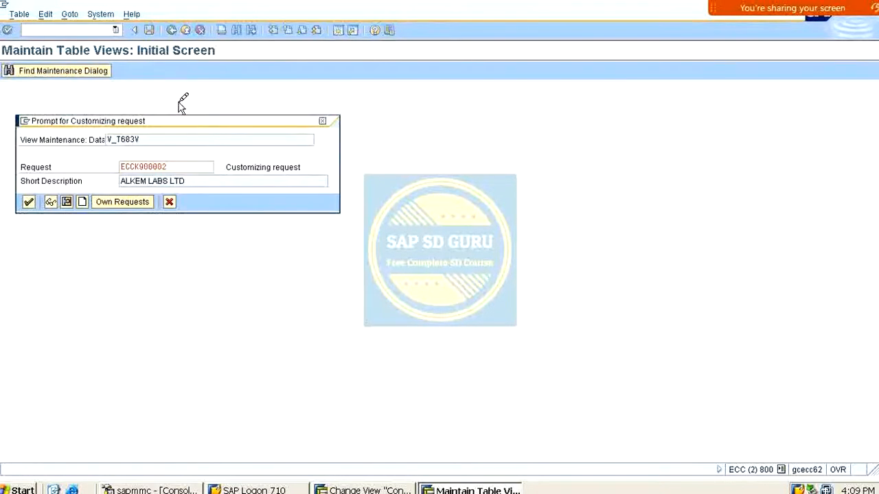
key("Return")
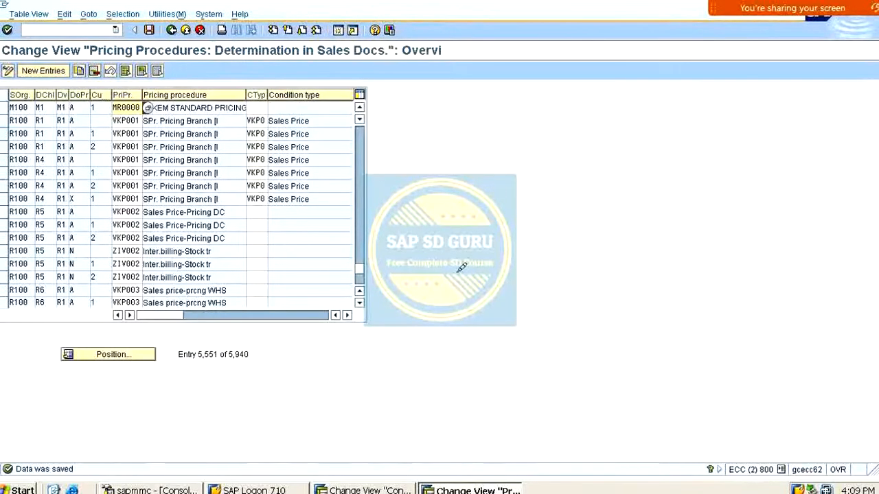
- Start another standard order in a new session and enter MEDI BUDDI's customer number as the sold-to party
left_click(102, 27)
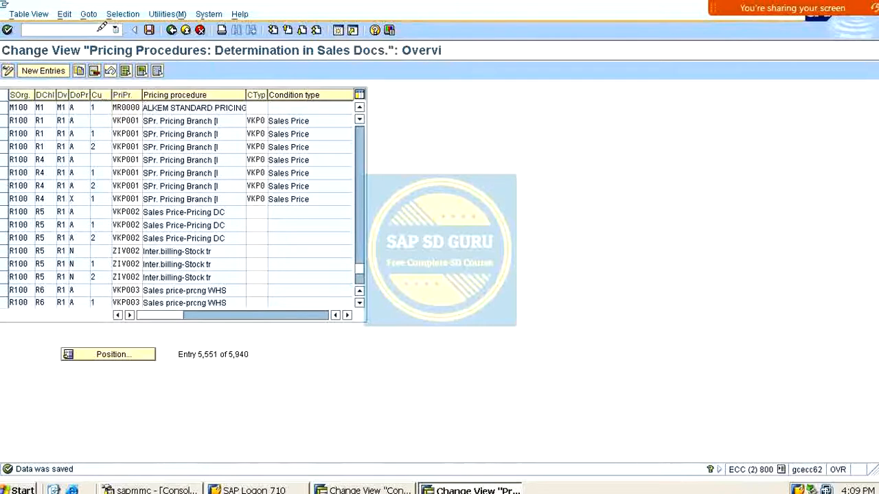
type("/nv/08")
key("Return")
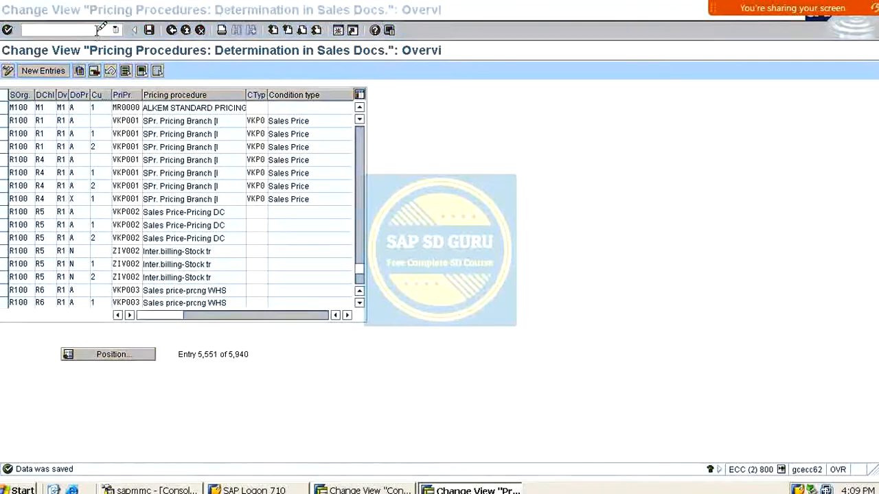
key("Return")
type("6")
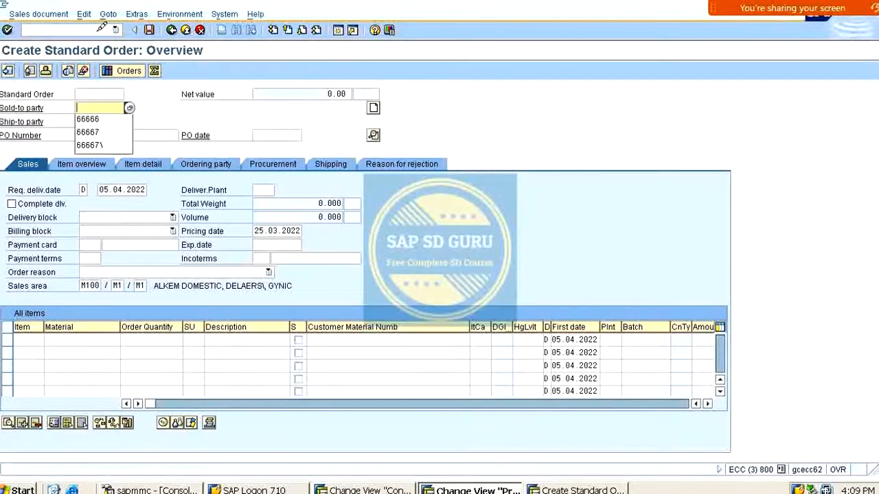
key("Down")
key("Return")
- Add material VAXINE-150 with quantity 1 as the order's first item
key("Down")
key("Down")
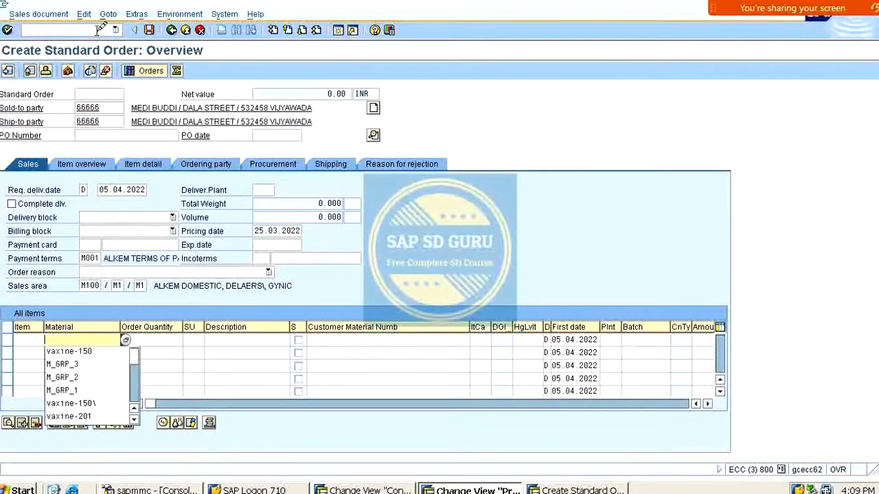
key("Return")
key("Tab")
type("1")
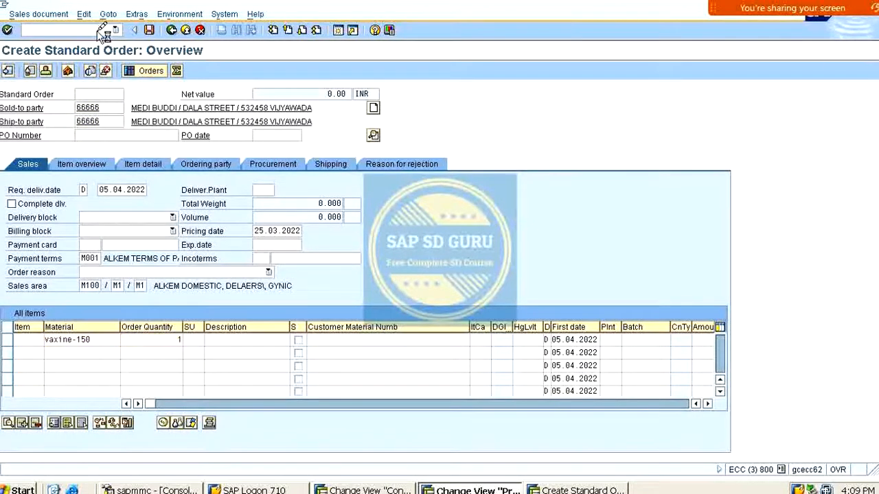
key("Return")
double_click(122, 340)
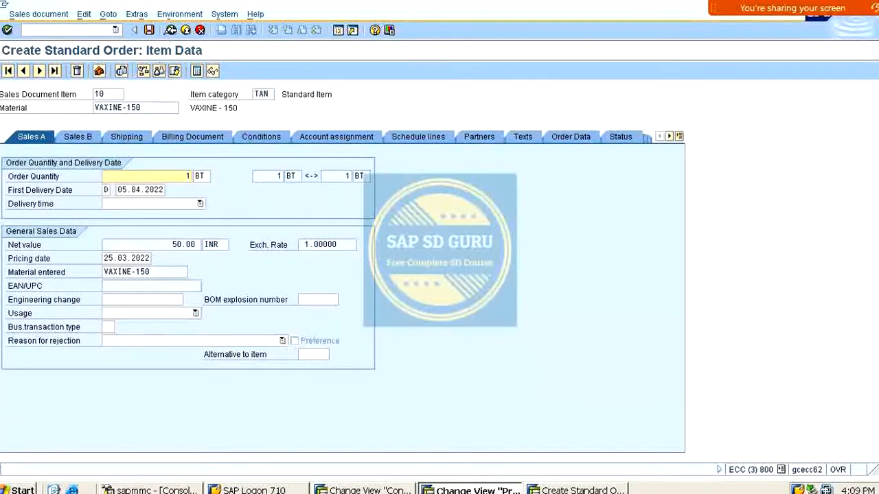
left_click(172, 29)
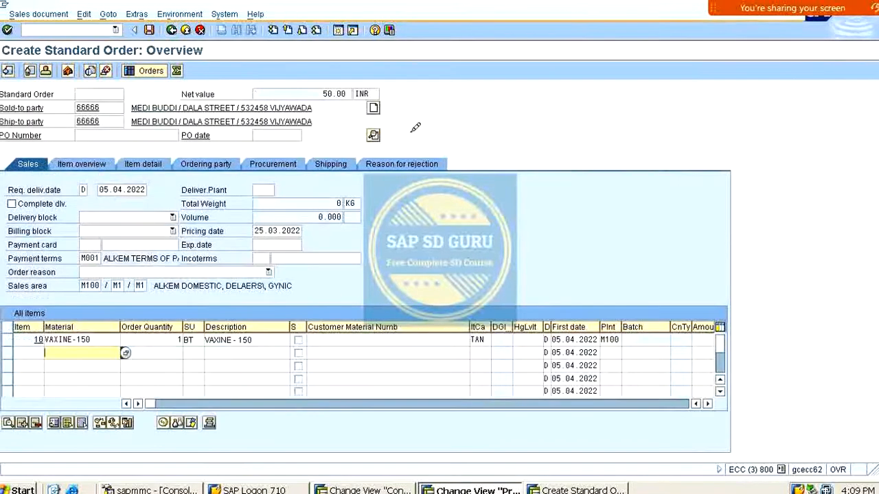
- Add condition type HA00 to the order header's pricing conditions and select its row
left_click(372, 134)
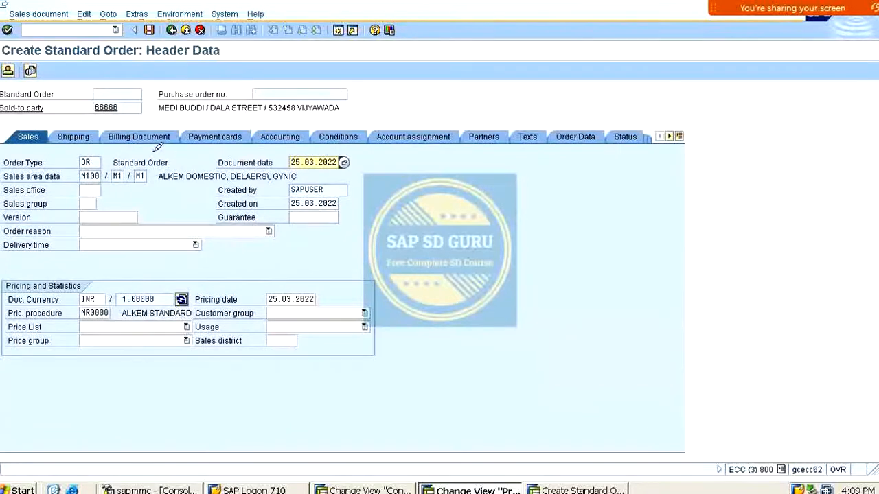
left_click(333, 135)
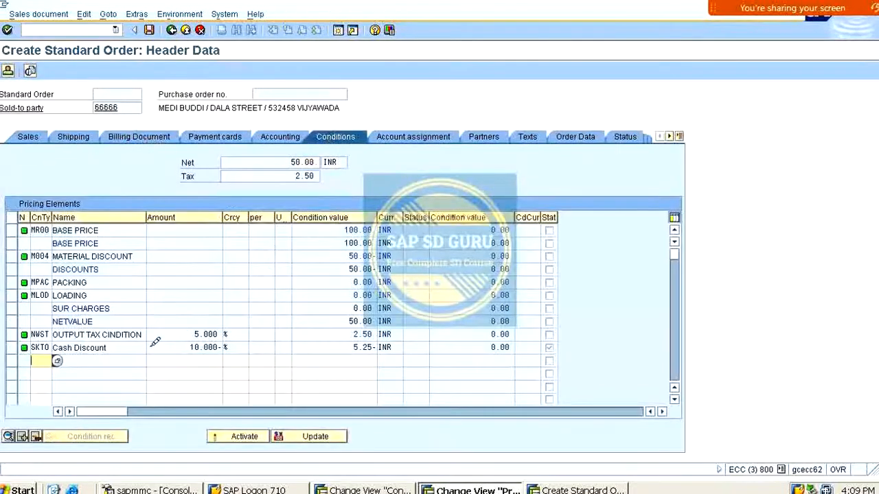
type("ha00")
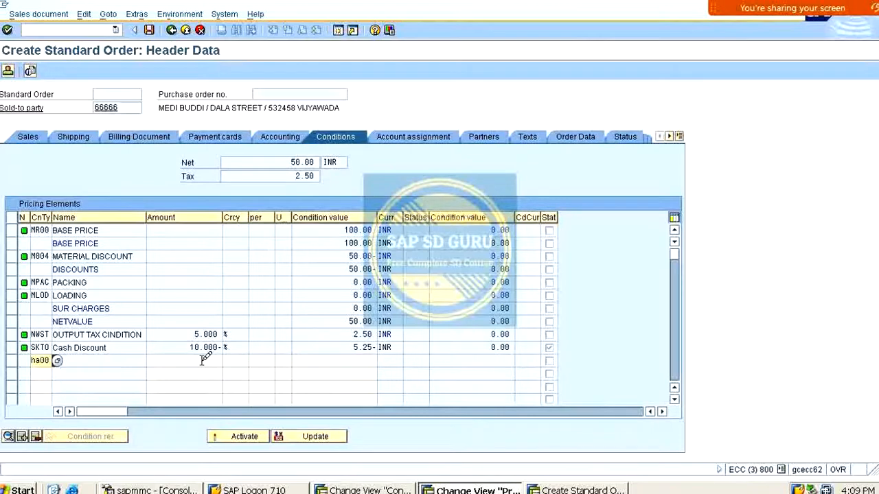
key("Return")
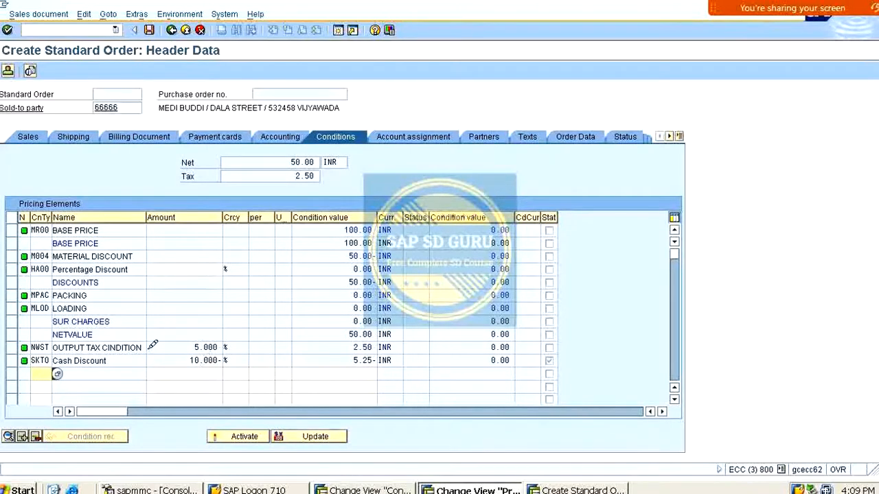
left_click(9, 270)
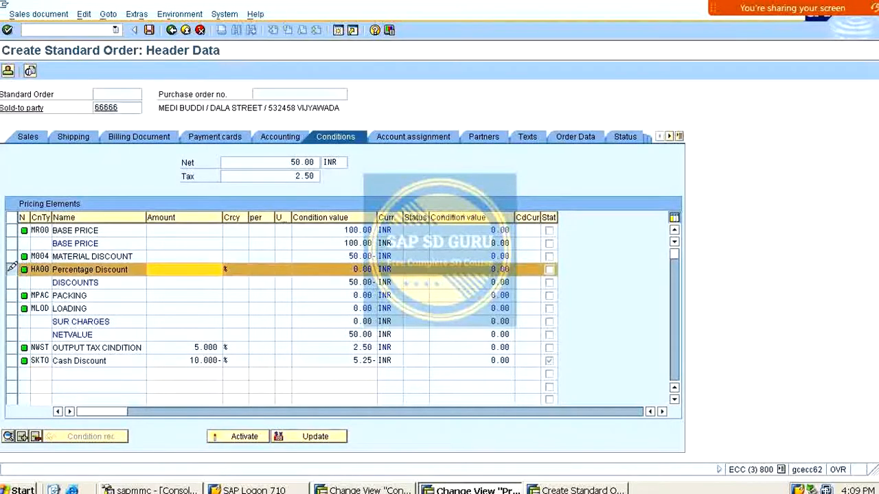
- Enter a 5 % amount for the HA00 percentage discount in the order header's pricing elements
left_click(191, 268)
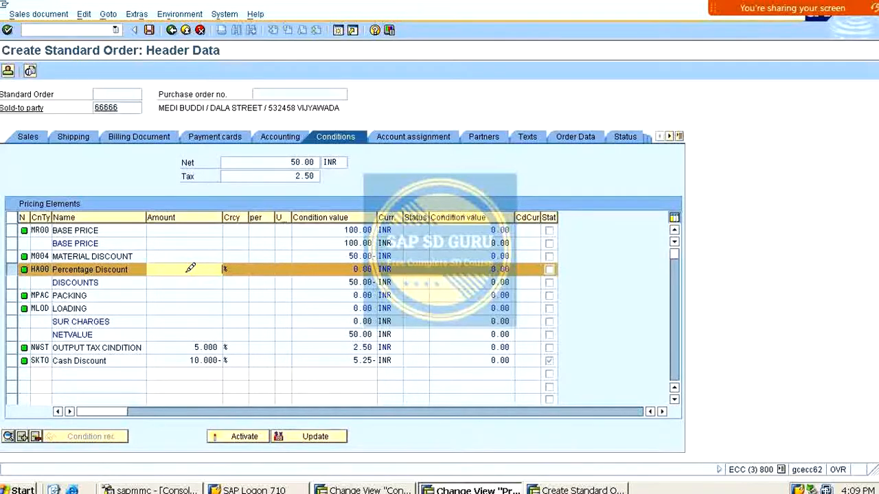
type("5")
key("Return")
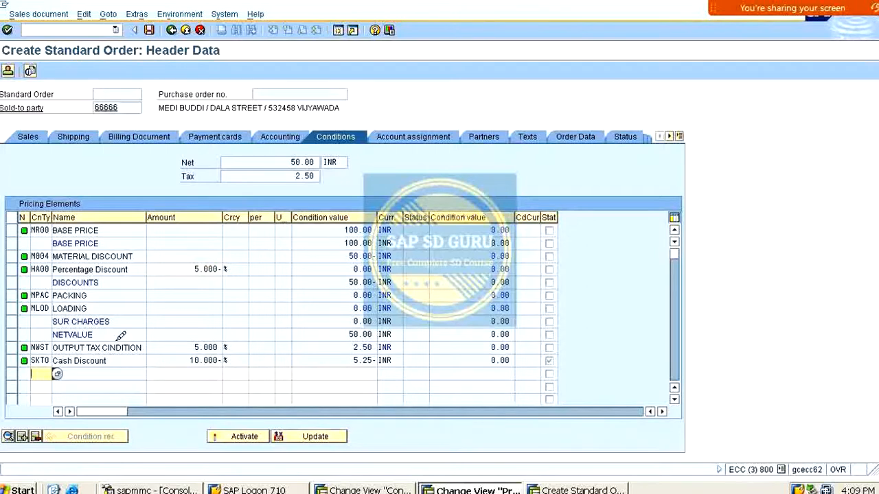
- Add condition type HB00 to the header's pricing elements with an amount of 20 INR
type("HB00")
key("Return")
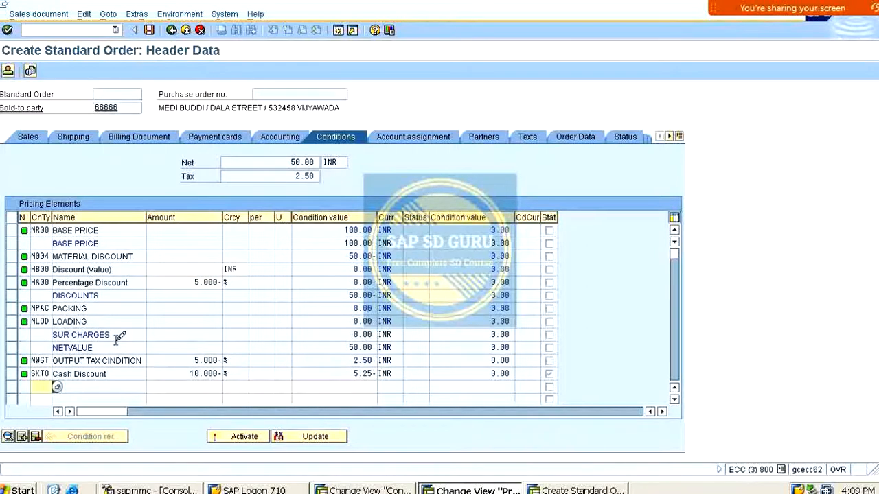
left_click(176, 268)
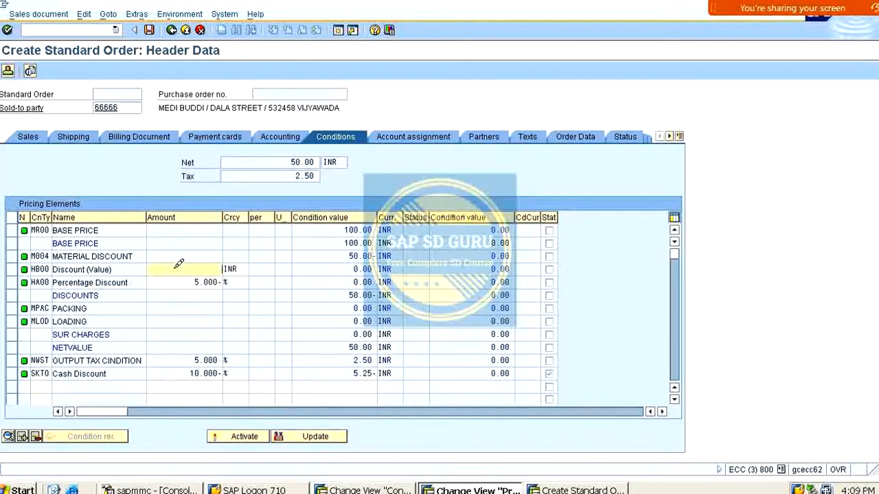
type("20")
key("Return")
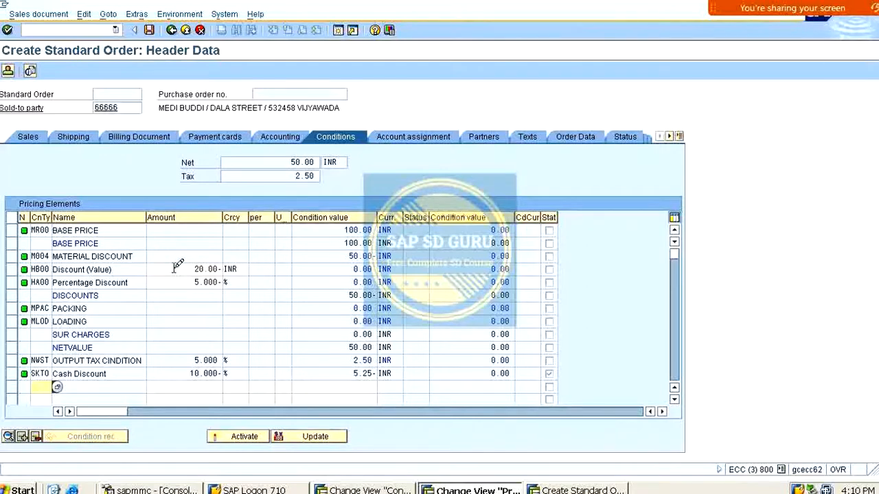
- In the session showing condition type HA00's details, set Manual entries to D (Not possible to process manually) and save
key("alt+Tab")
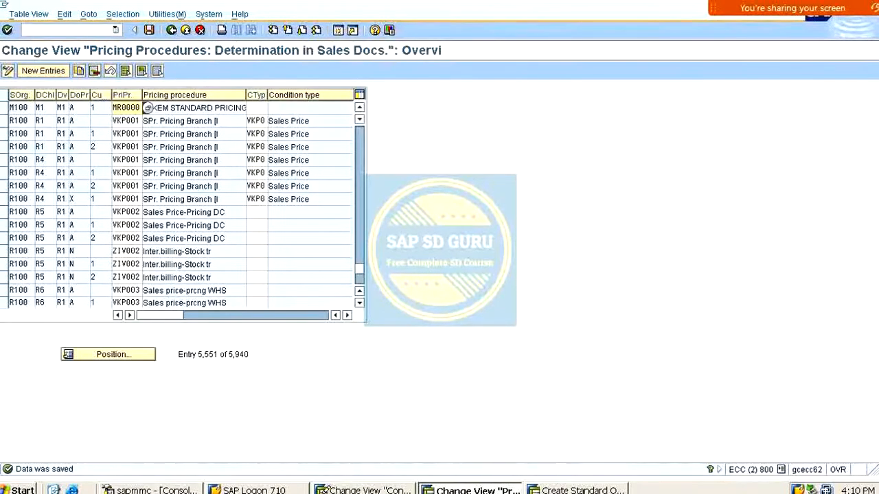
left_click(362, 490)
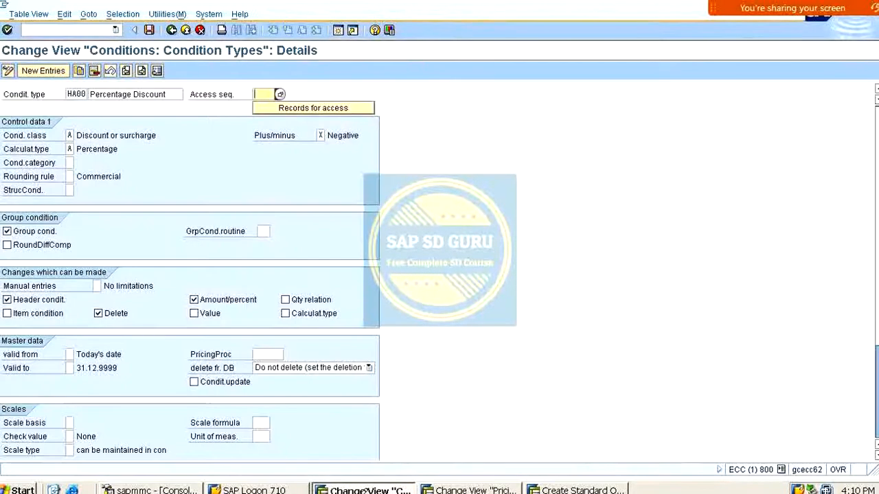
scroll(185, 271, "down", 2)
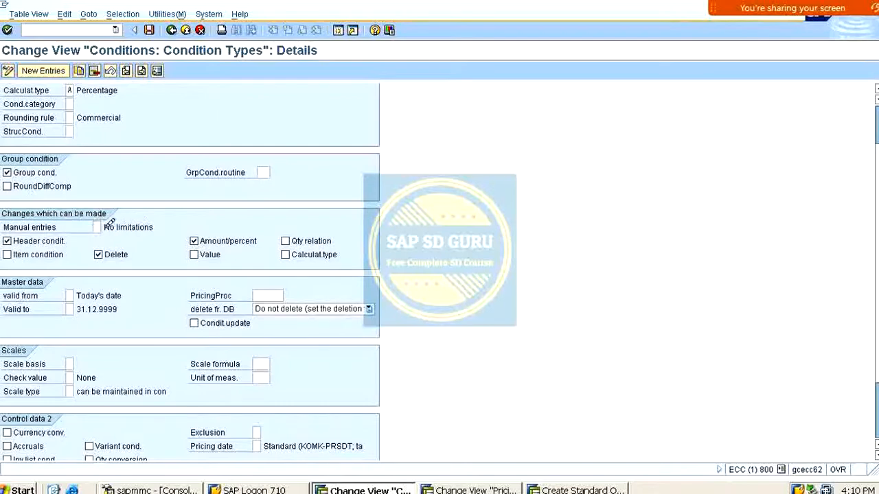
left_click(99, 227)
left_click(103, 228)
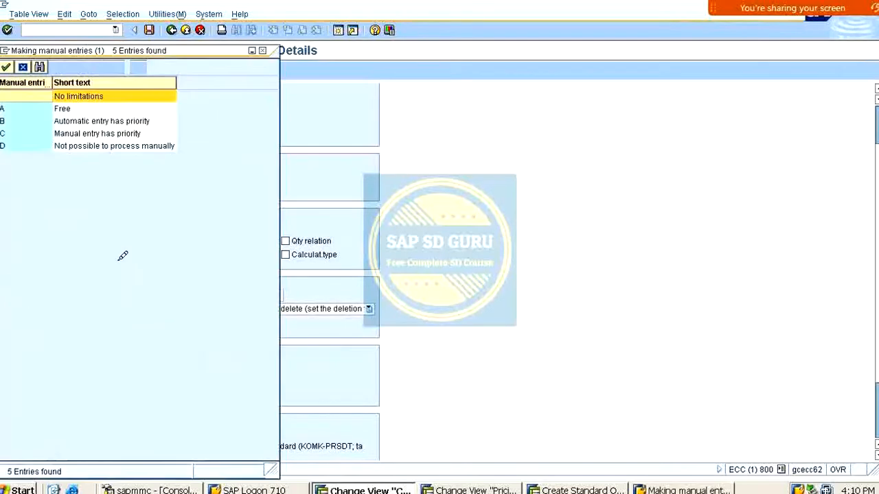
double_click(96, 144)
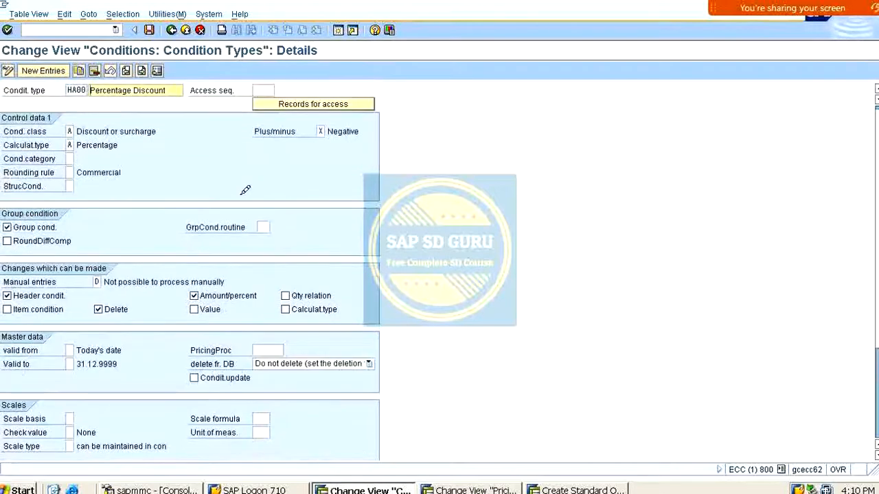
scroll(247, 196, "down", 1)
scroll(248, 199, "down", 1)
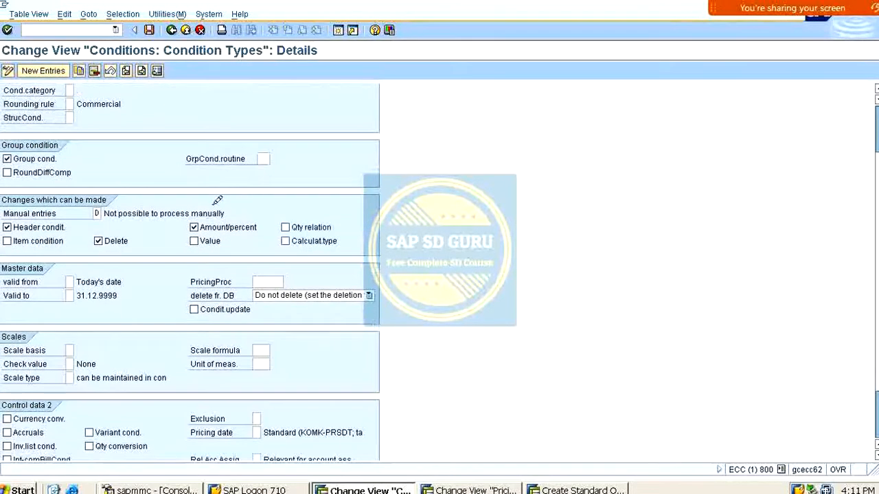
left_click(149, 29)
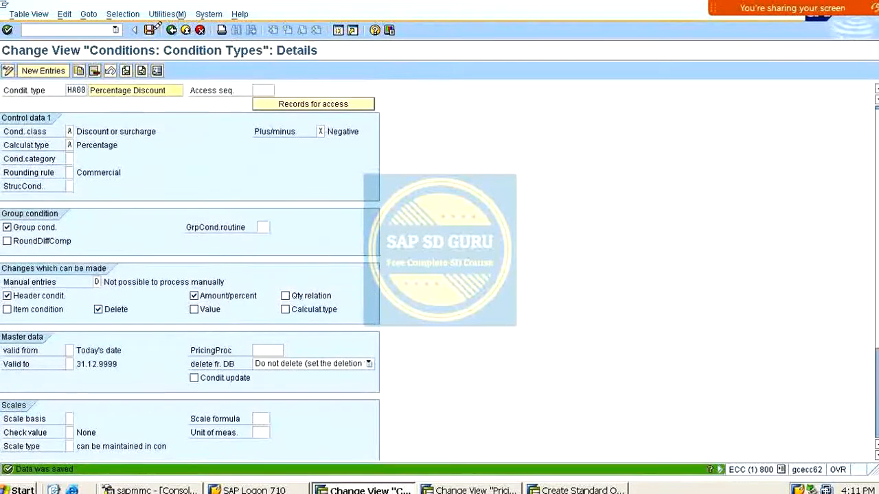
- Allow changes to Value and Calculat.type for HA00, leaving Delete and Amount/percent enabled
scroll(240, 165, "down", 1)
scroll(238, 166, "down", 1)
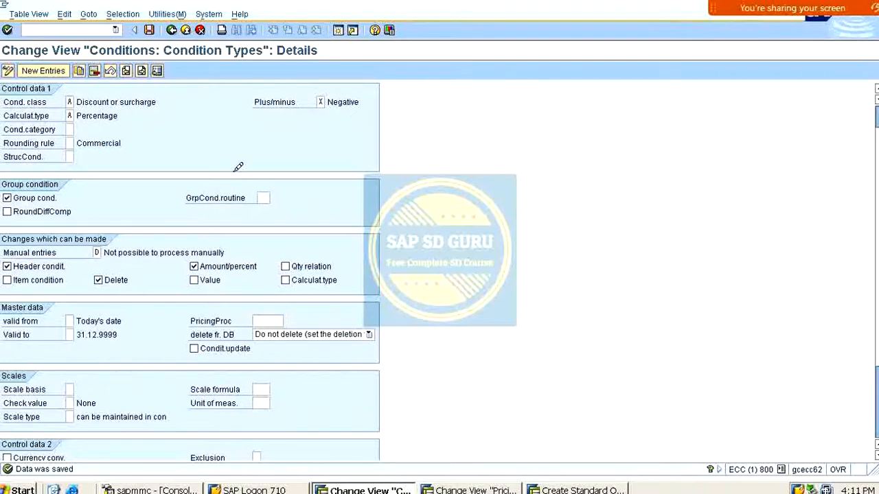
left_click(220, 267)
left_click(220, 267)
left_click(142, 279)
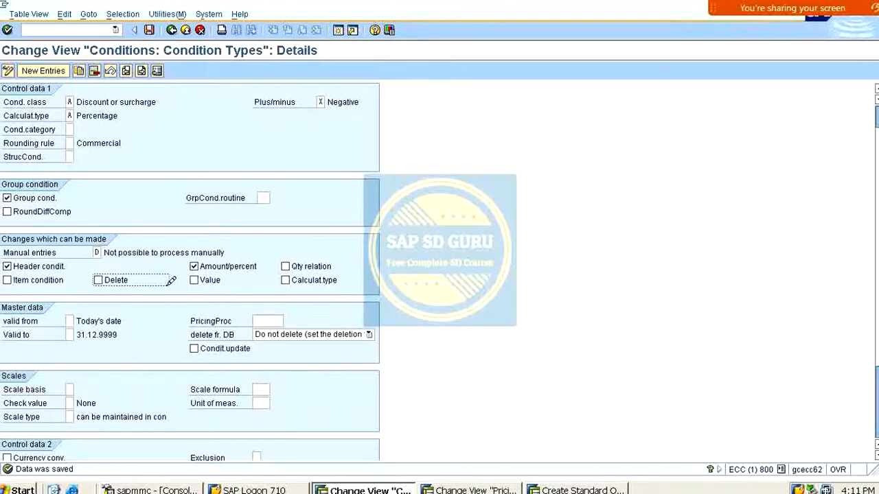
left_click(285, 280)
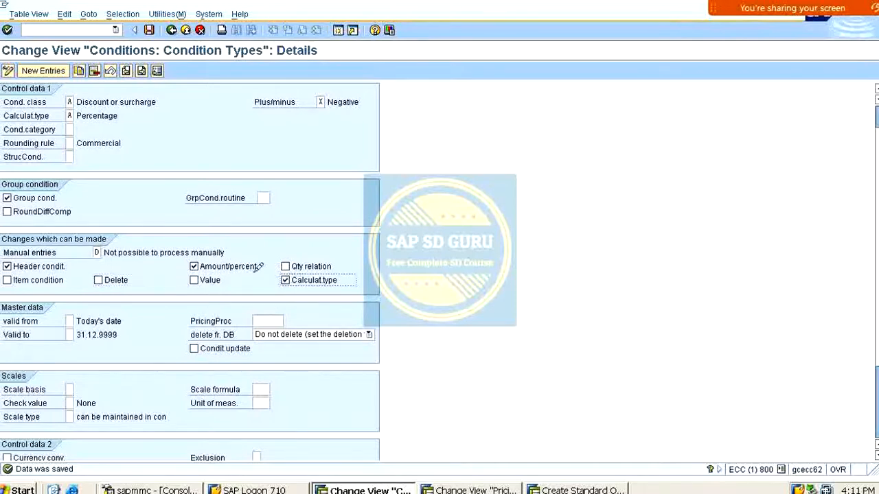
left_click(193, 269)
left_click(120, 280)
left_click(194, 280)
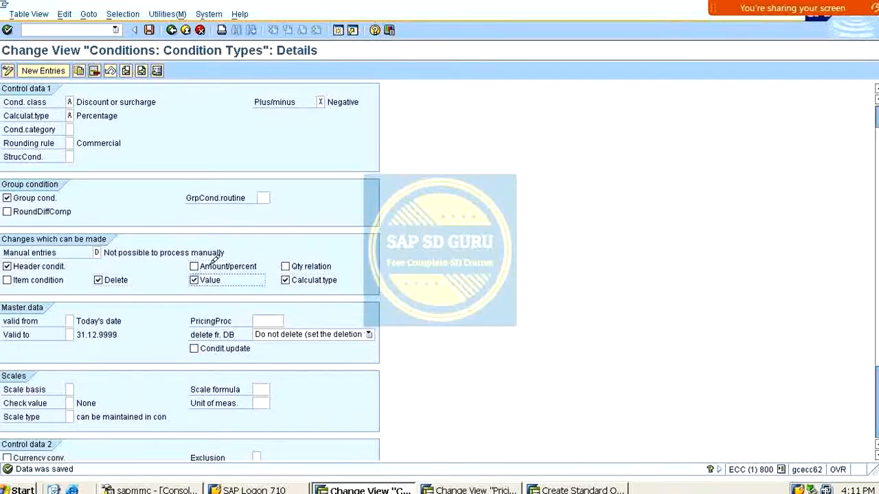
left_click(224, 266)
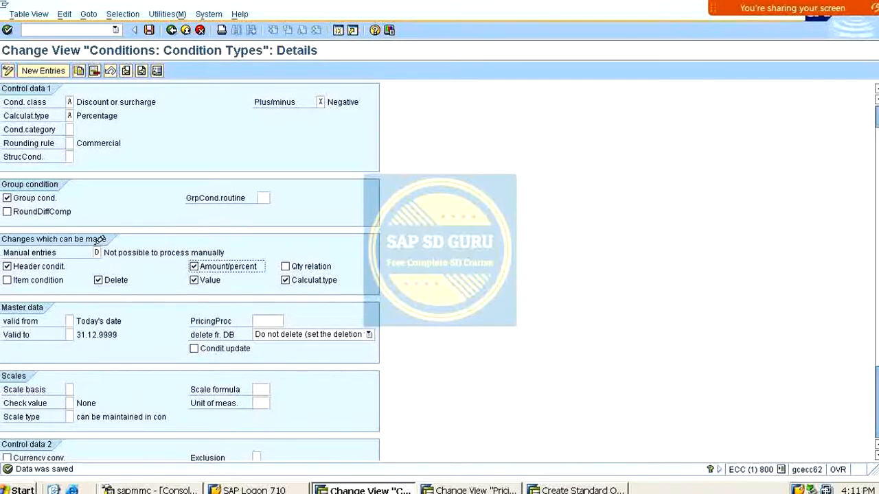
- Toggle HA00's Delete and Value change options off and on again
left_click(38, 252)
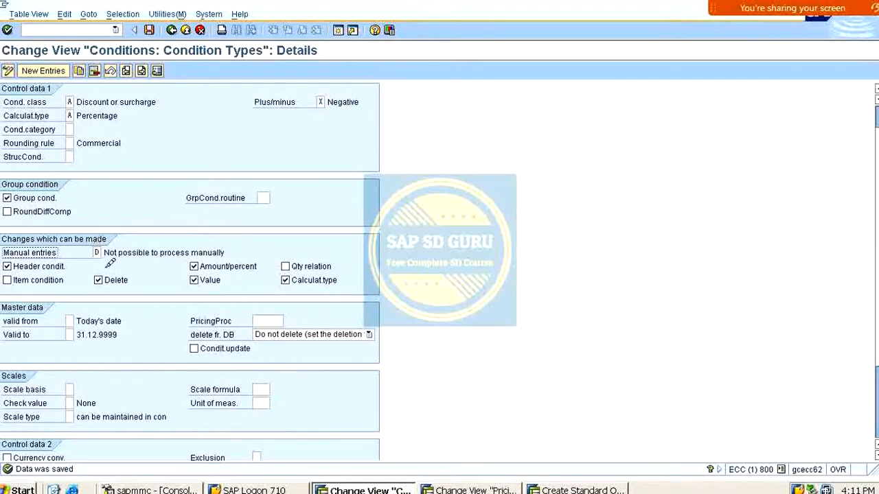
left_click(114, 278)
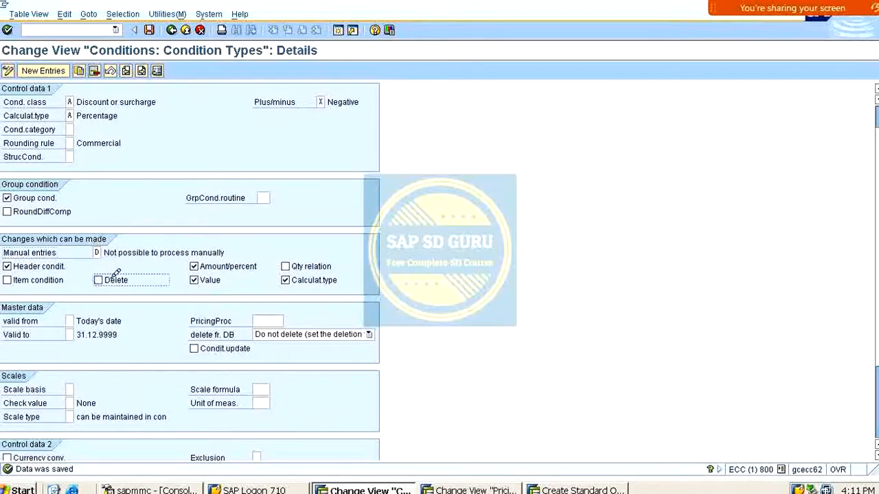
left_click(196, 280)
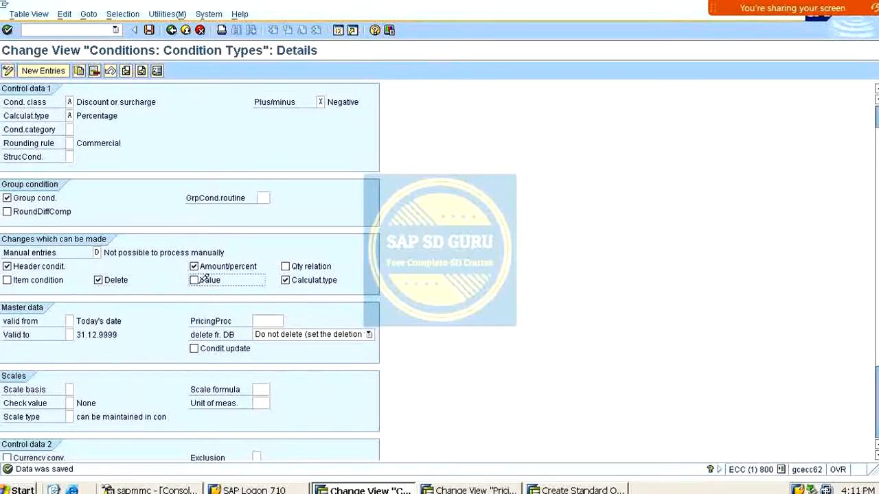
- Try Manual entries as No limitations for HA00, return it to D, and toggle the Delete option off and on
left_click(97, 253)
left_click(105, 253)
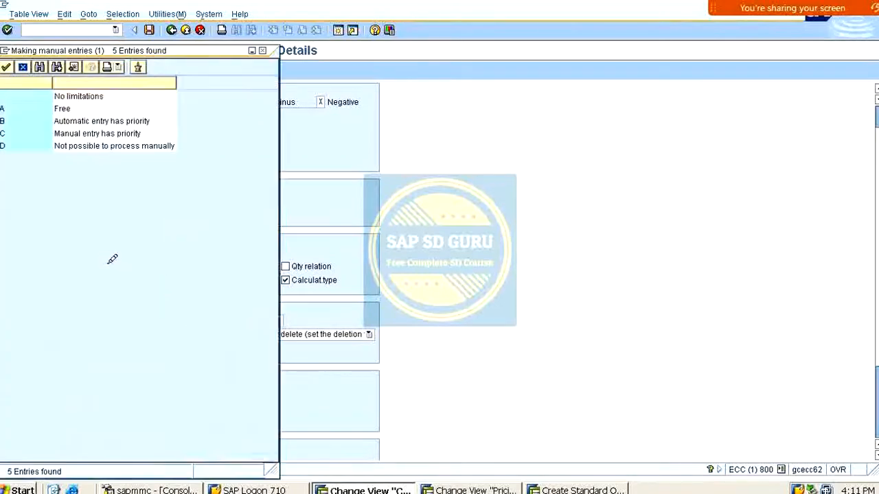
double_click(78, 97)
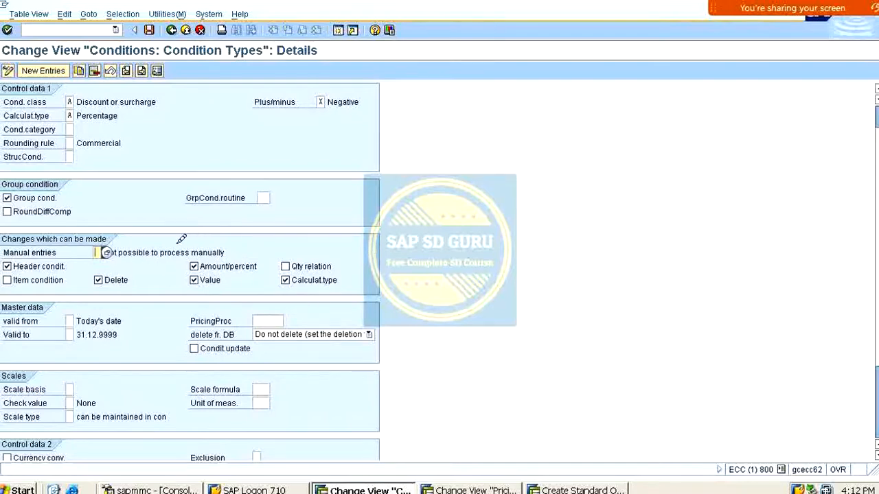
left_click(106, 253)
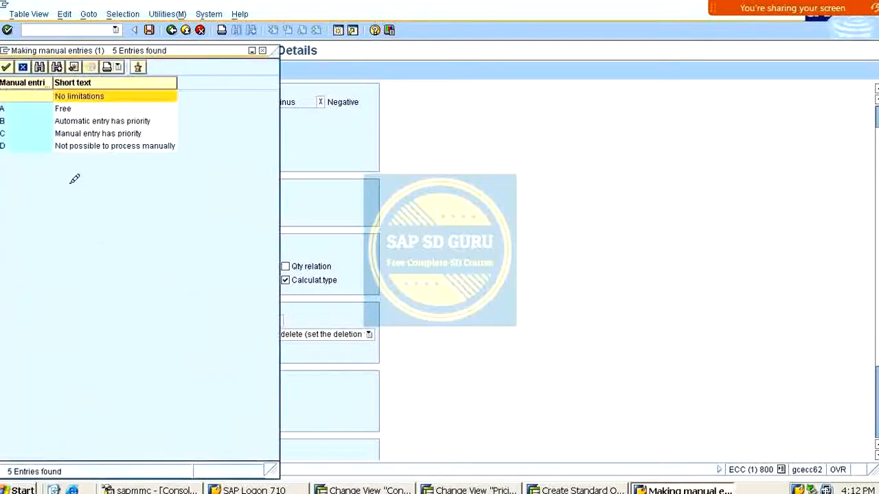
double_click(60, 145)
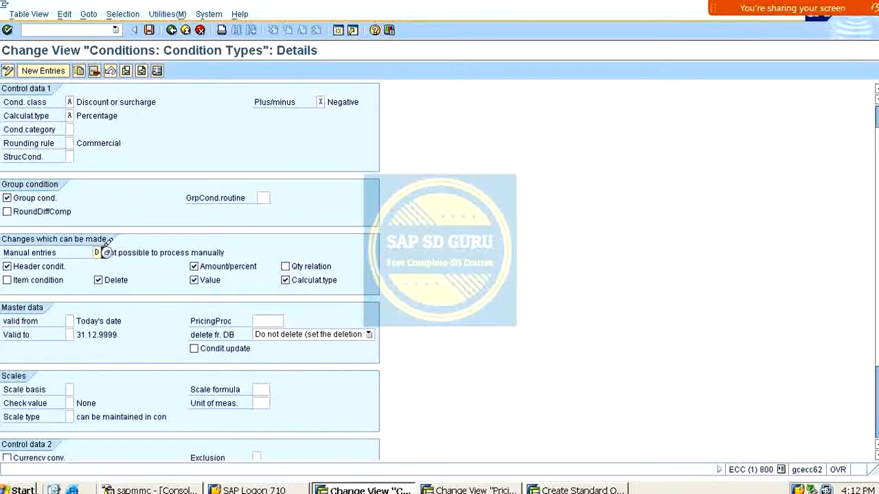
left_click(128, 282)
left_click(131, 282)
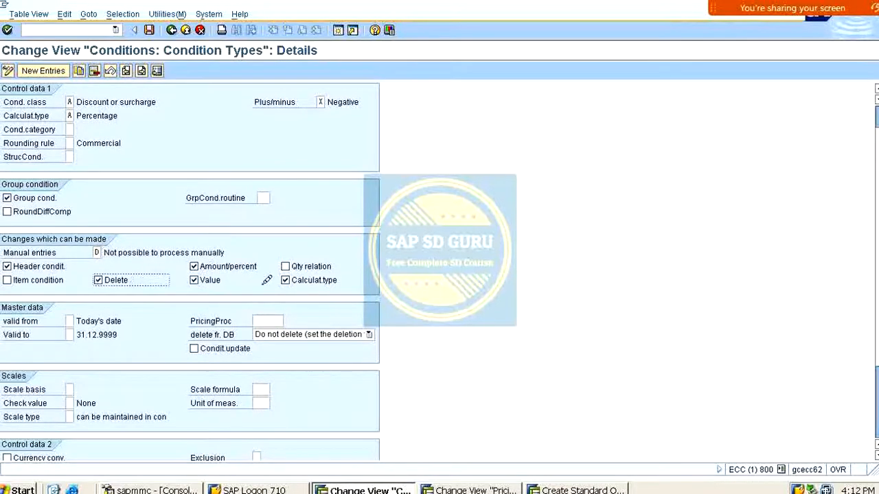
- Annotate the shared screen with tick marks beside Delete, Amount/percent, Value and Calculat.type, and end the annotation
mouse_move(411, 1)
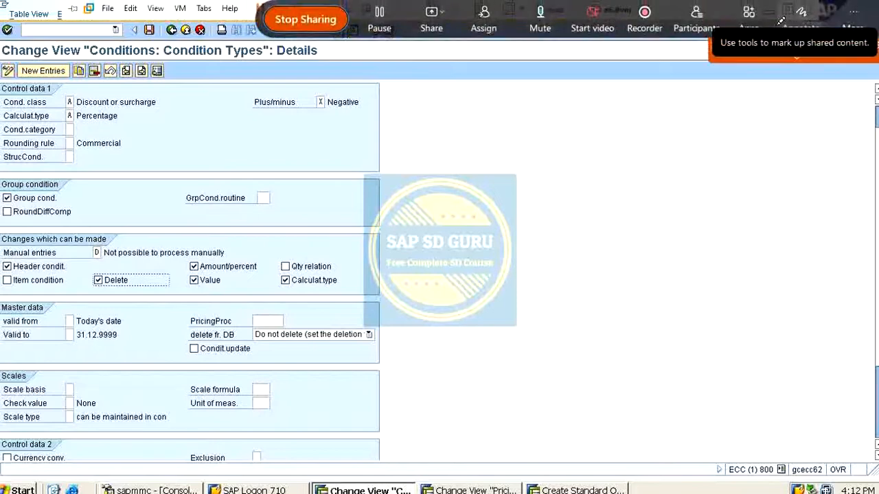
left_click(801, 12)
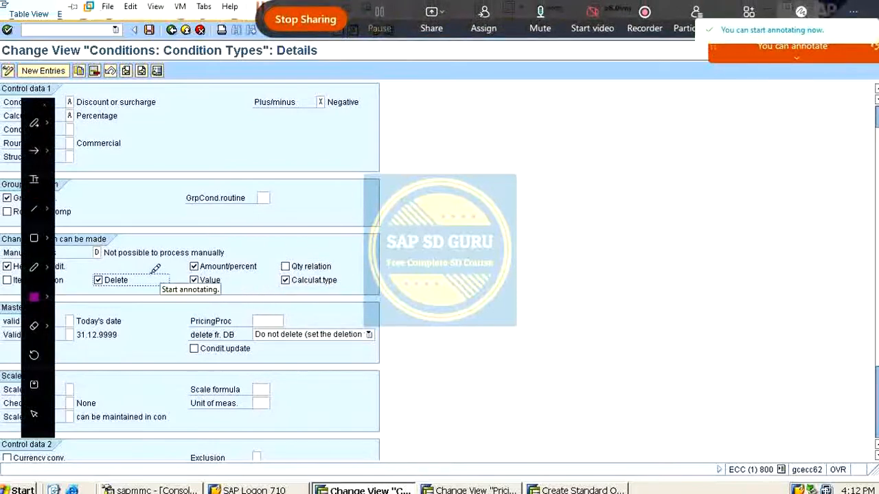
mouse_move(149, 275)
left_mouse_down()
mouse_move(165, 282)
mouse_move(172, 272)
left_mouse_up()
left_click_drag(241, 263, 267, 254)
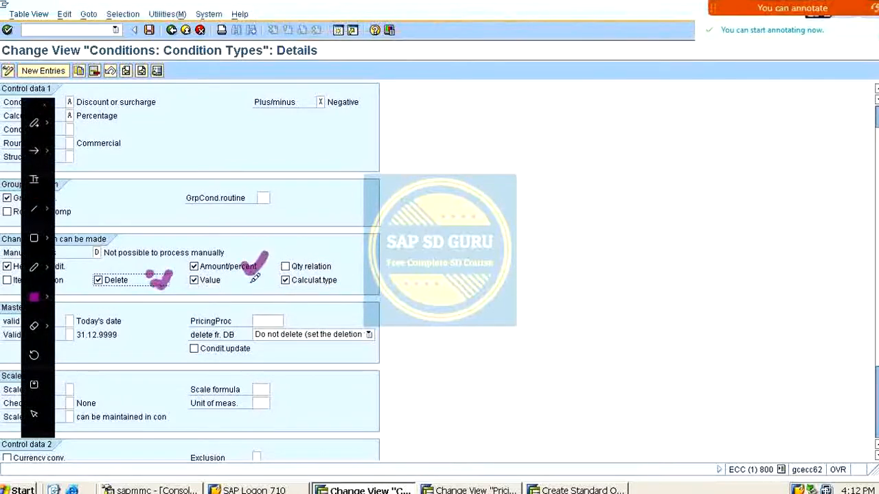
left_click(248, 283)
left_click_drag(318, 284, 354, 269)
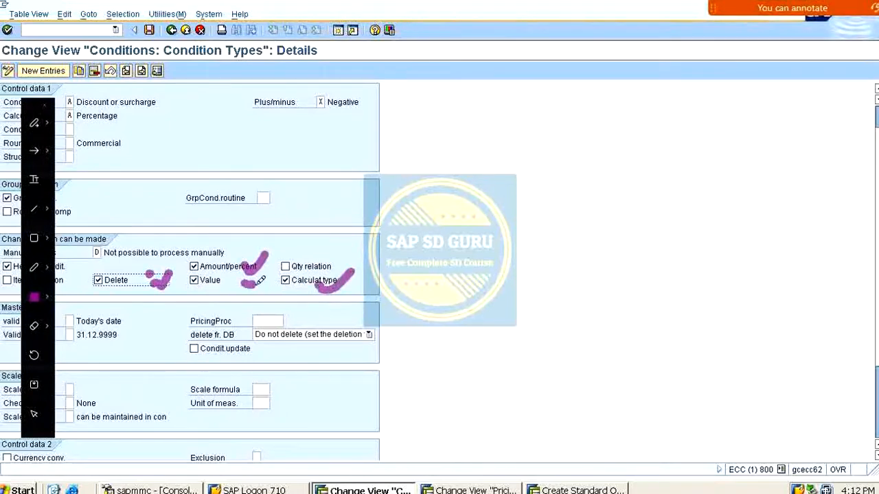
mouse_move(248, 285)
left_mouse_down()
mouse_move(264, 283)
mouse_move(278, 261)
left_mouse_up()
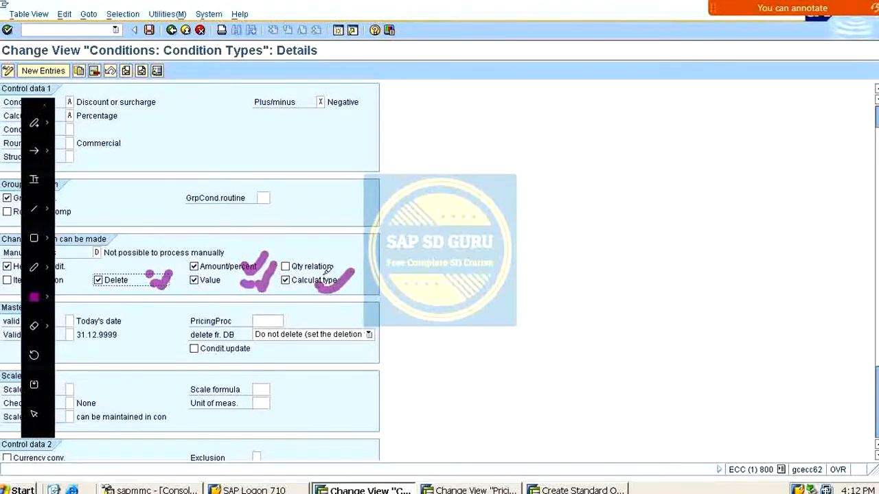
key("Escape")
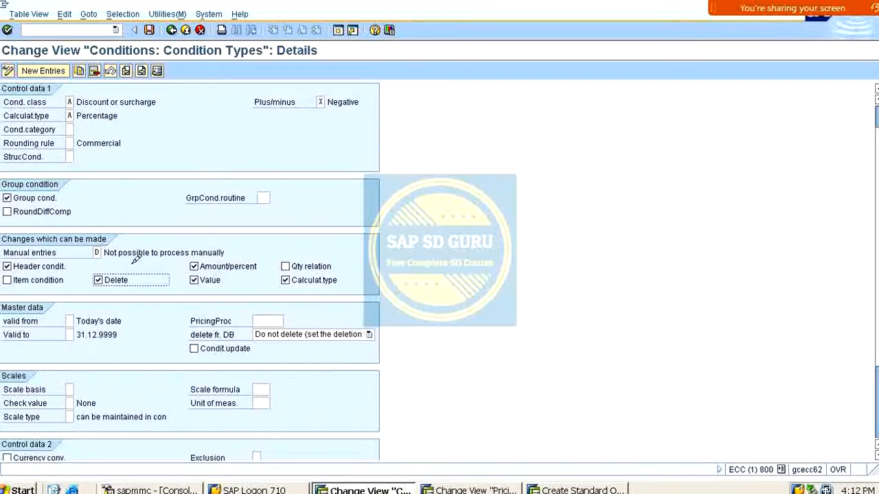
- Set Manual entries for condition type HA00 to the blank No limitations option
left_click(99, 252)
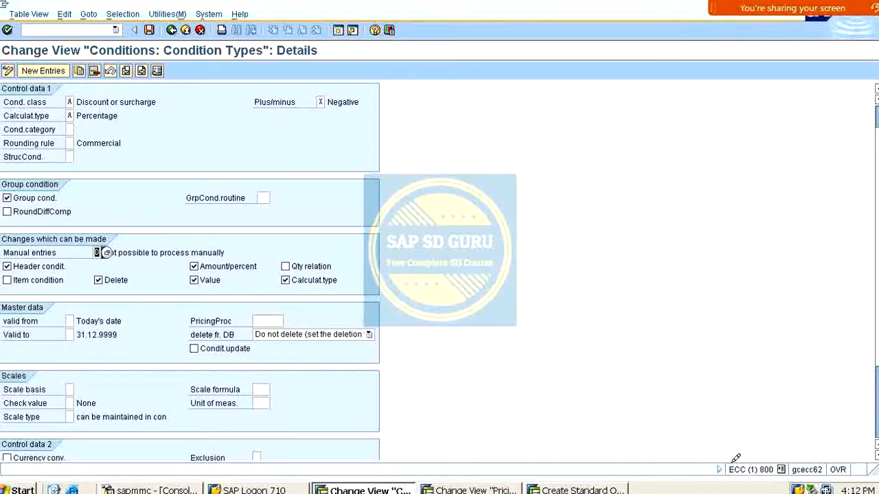
double_click(52, 281)
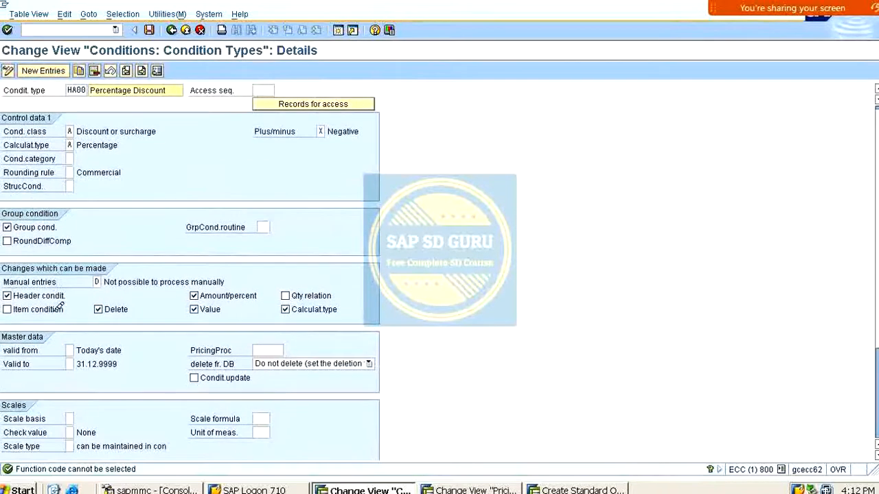
left_click(97, 281)
left_click(106, 282)
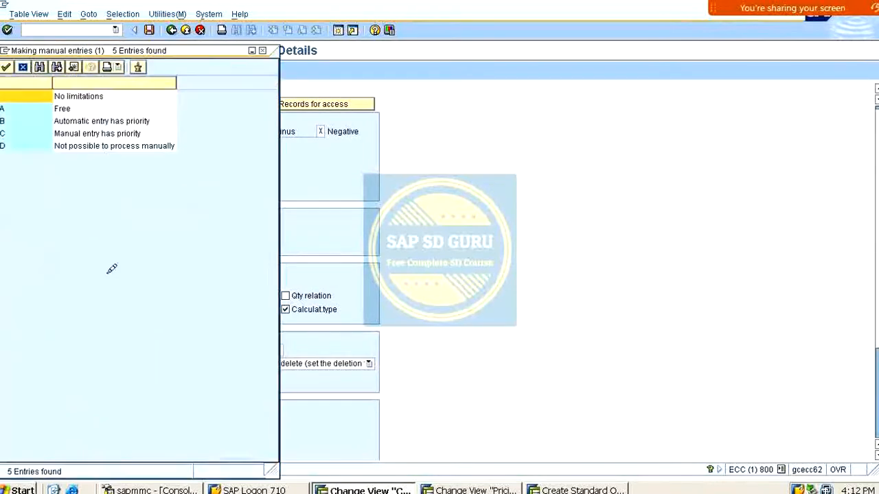
double_click(82, 96)
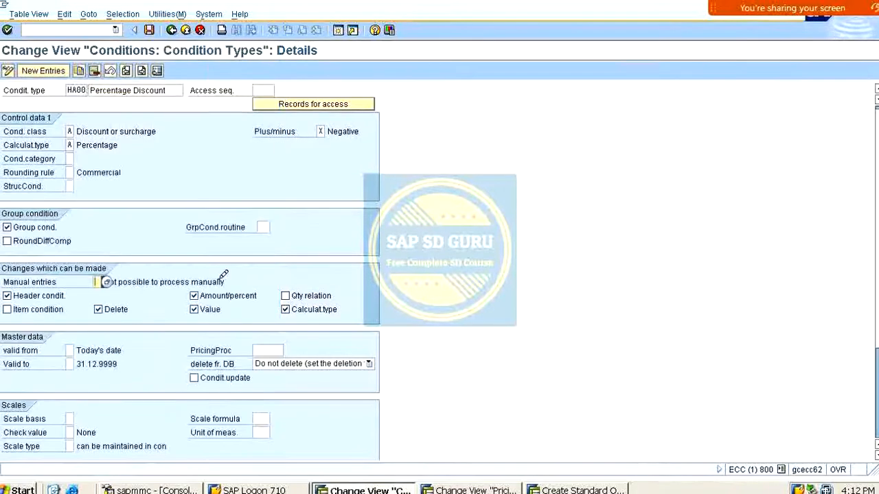
- Save the HA00 changes, then locate condition type MR00 in the overview and open its details
key("ctrl+s")
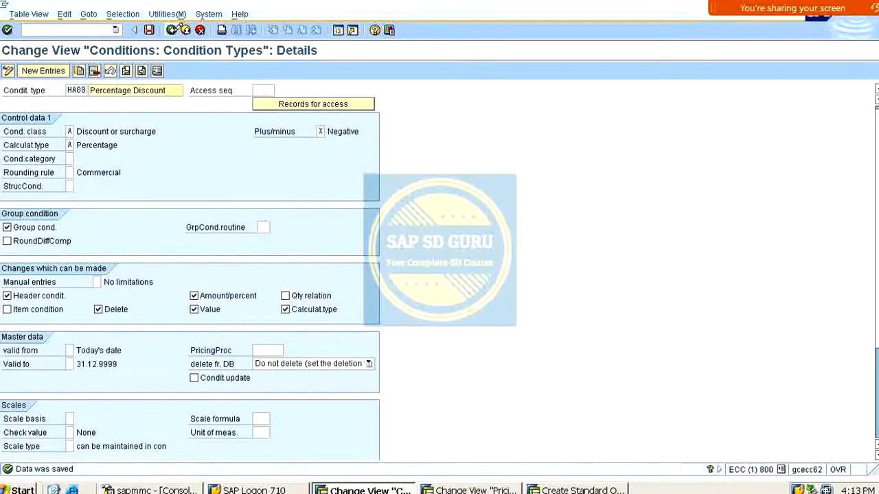
left_click(172, 30)
left_click(138, 448)
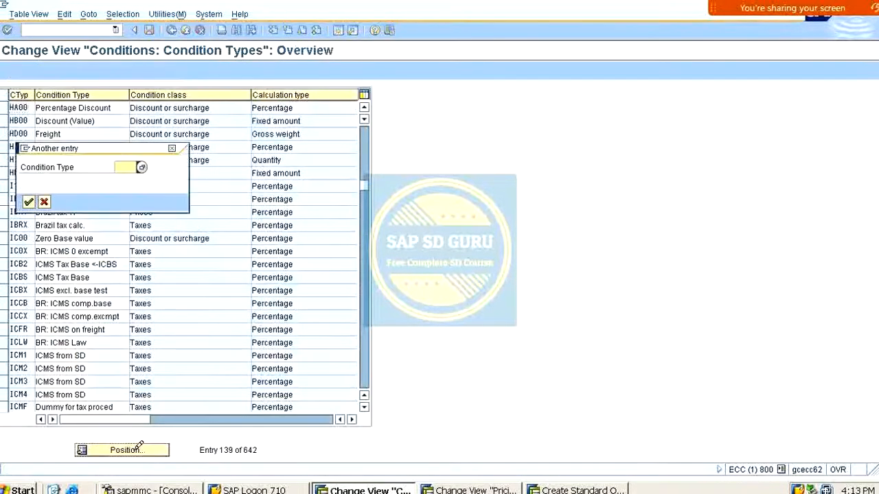
type("MR00")
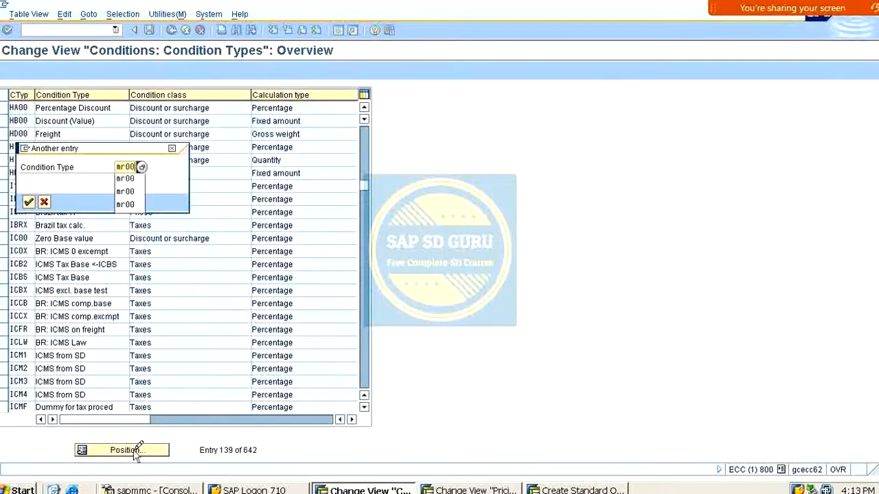
key("Return")
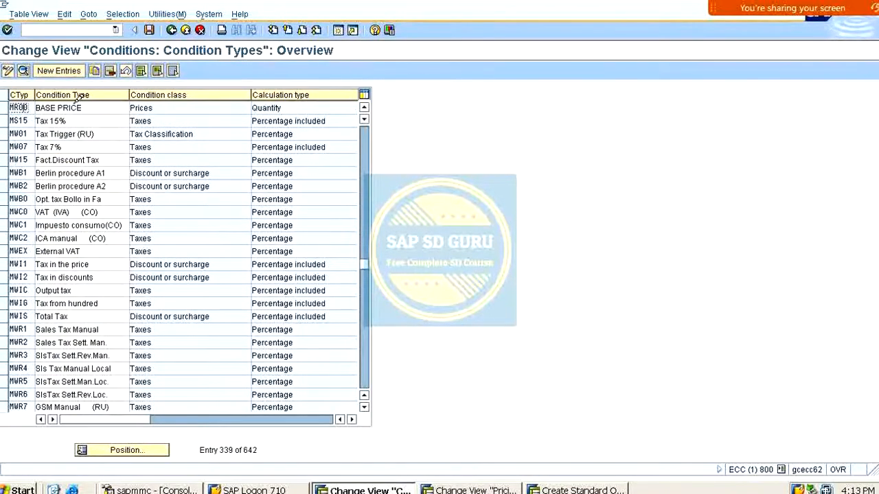
double_click(99, 107)
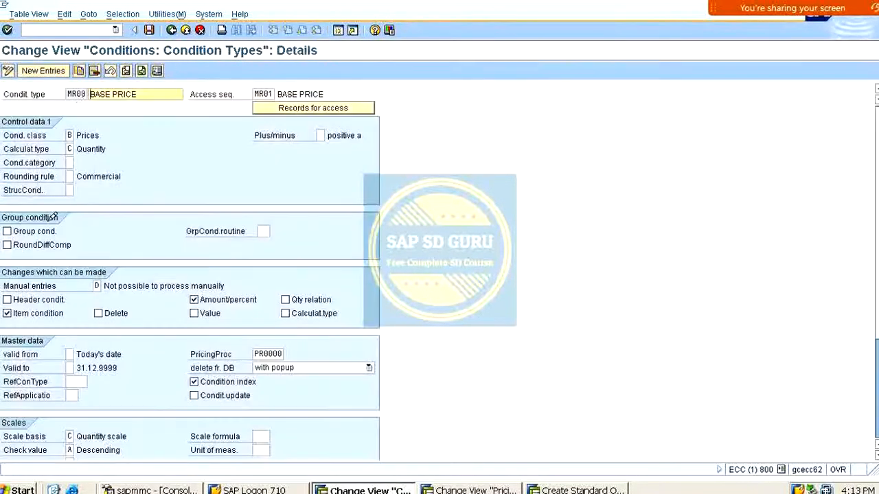
scroll(91, 297, "down", 1)
scroll(92, 298, "down", 1)
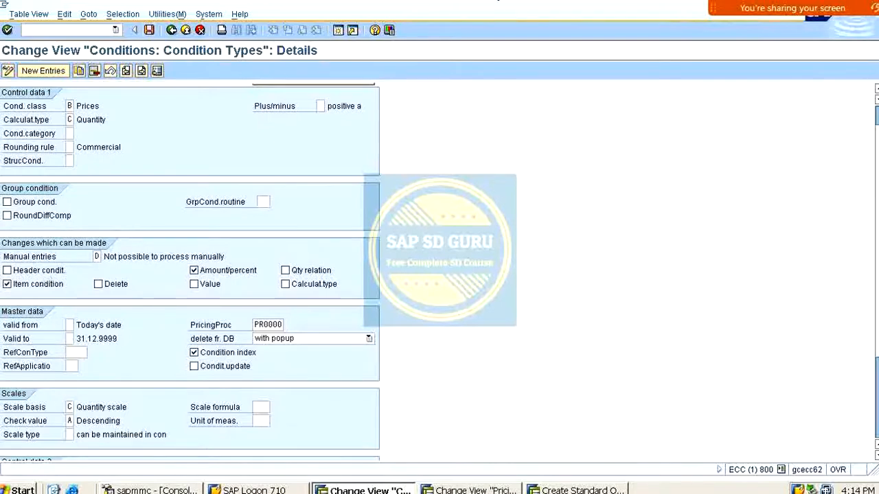
- Start annotating the shared screen and write the column headings H.C and Item.Con in the blank area, separated by a vertical line
left_click(800, 19)
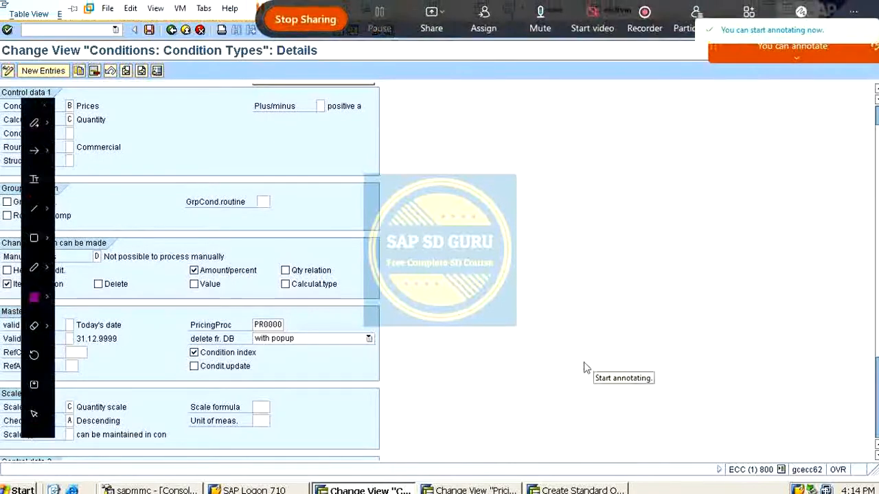
mouse_move(460, 139)
left_mouse_down()
mouse_move(460, 175)
mouse_move(479, 175)
mouse_move(460, 162)
left_mouse_up()
left_click(489, 161)
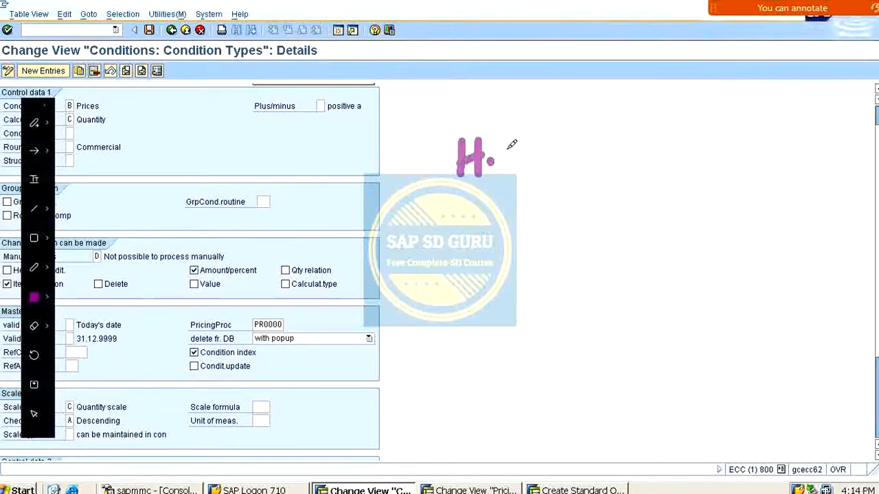
left_click_drag(515, 144, 519, 165)
left_click_drag(633, 110, 678, 278)
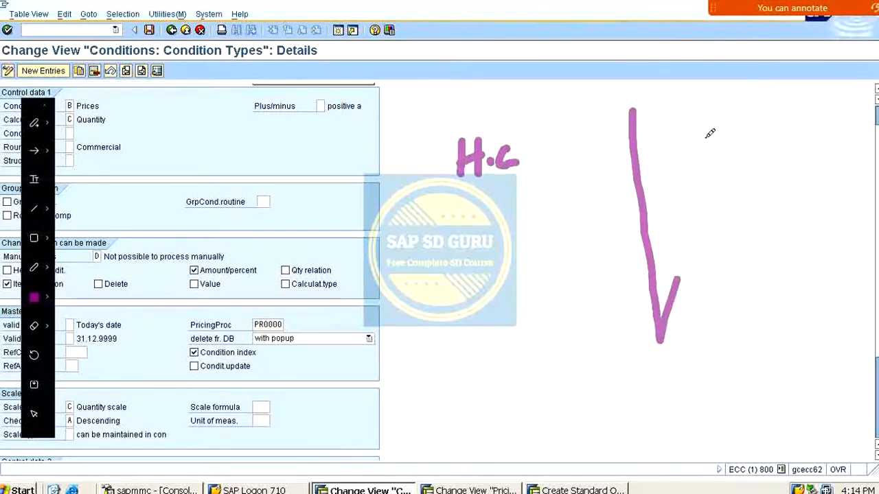
mouse_move(701, 134)
left_mouse_down()
mouse_move(705, 160)
mouse_move(710, 132)
left_mouse_up()
left_click_drag(691, 163, 718, 161)
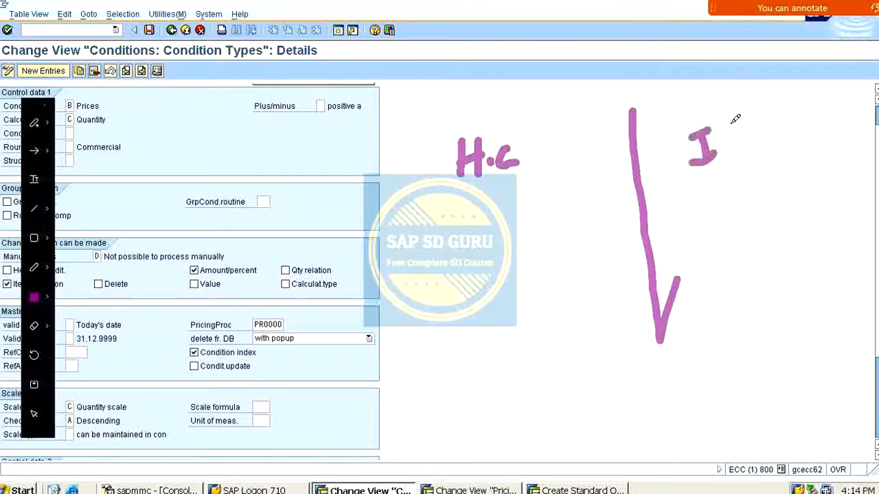
mouse_move(732, 120)
left_mouse_down()
mouse_move(738, 164)
mouse_move(743, 138)
mouse_move(764, 160)
mouse_move(796, 125)
mouse_move(802, 145)
mouse_move(848, 120)
mouse_move(866, 124)
mouse_move(878, 145)
left_mouse_up()
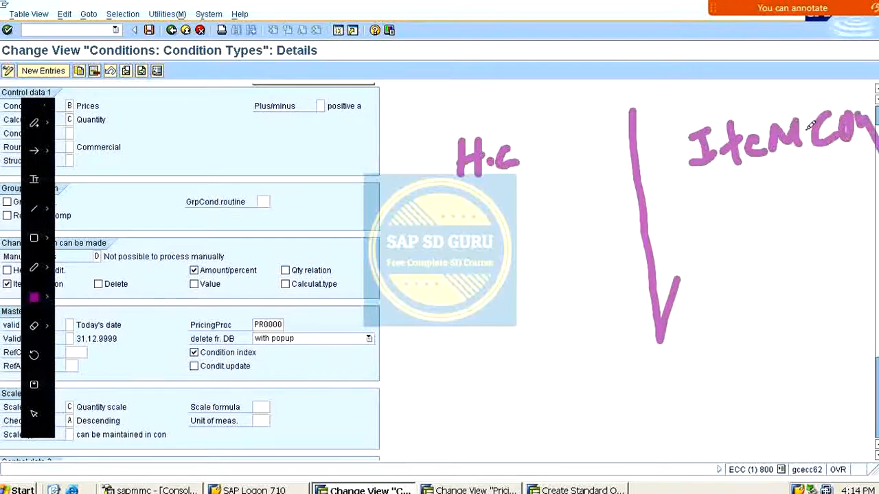
- Draw the comparison table's lines and an A.C row with a cross under H.C and a tick under Item.Con
mouse_move(484, 235)
left_mouse_down()
mouse_move(693, 225)
mouse_move(850, 187)
left_mouse_up()
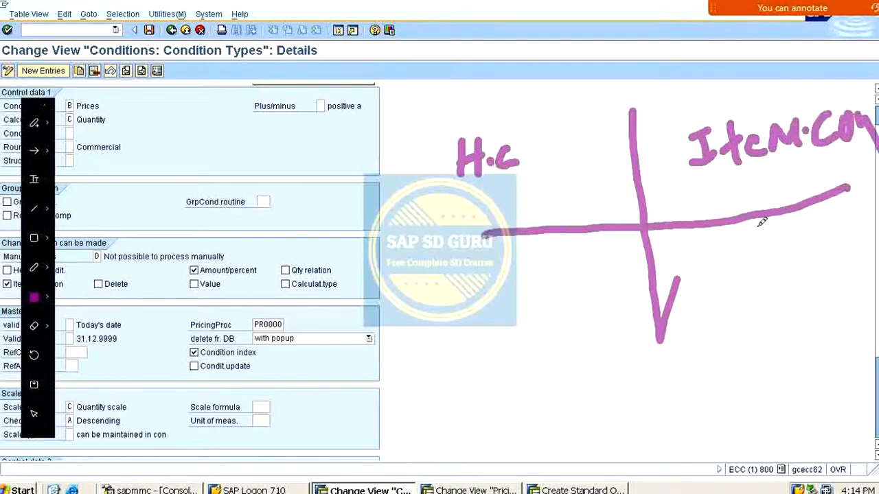
left_click_drag(417, 160, 434, 488)
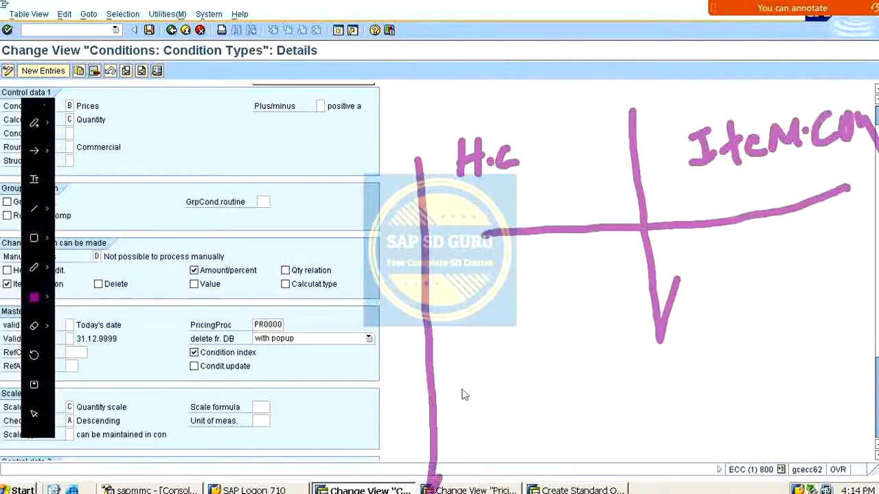
mouse_move(355, 309)
left_mouse_down()
mouse_move(370, 326)
mouse_move(350, 316)
mouse_move(397, 321)
left_mouse_up()
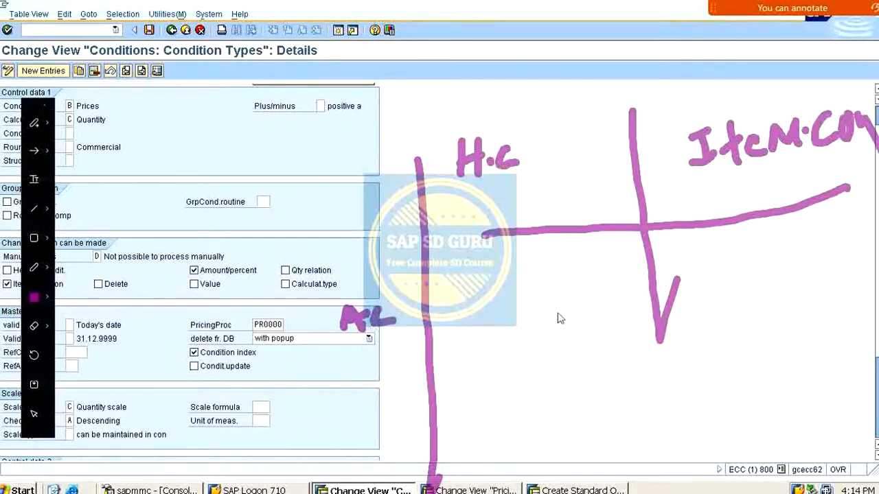
left_click_drag(439, 347, 878, 299)
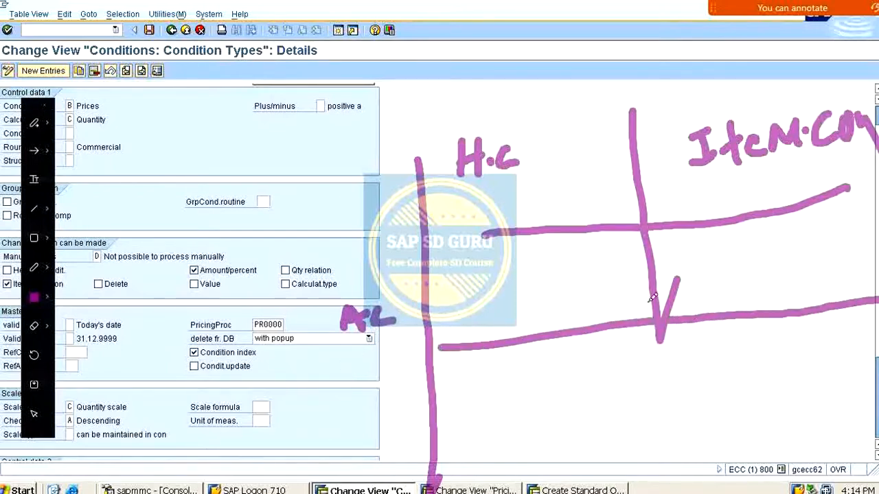
left_click(523, 268)
left_click_drag(522, 268, 643, 308)
left_click_drag(614, 270, 560, 330)
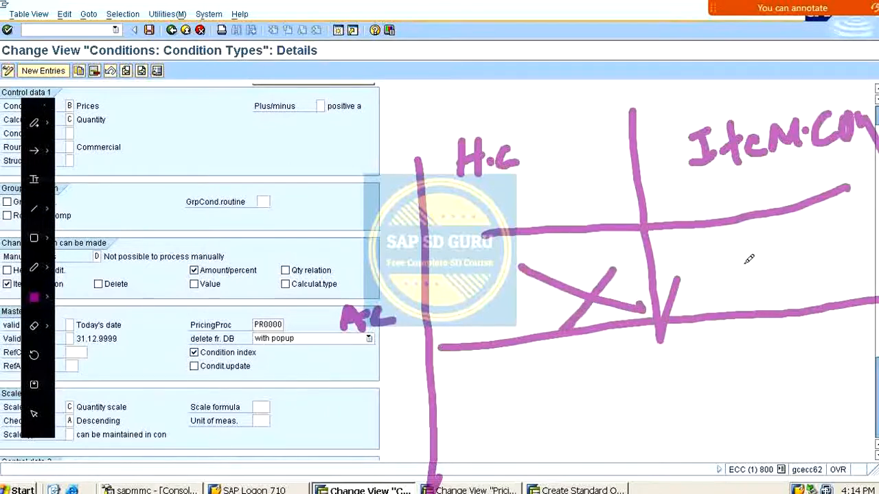
mouse_move(746, 258)
left_mouse_down()
mouse_move(864, 218)
mouse_move(878, 197)
left_mouse_up()
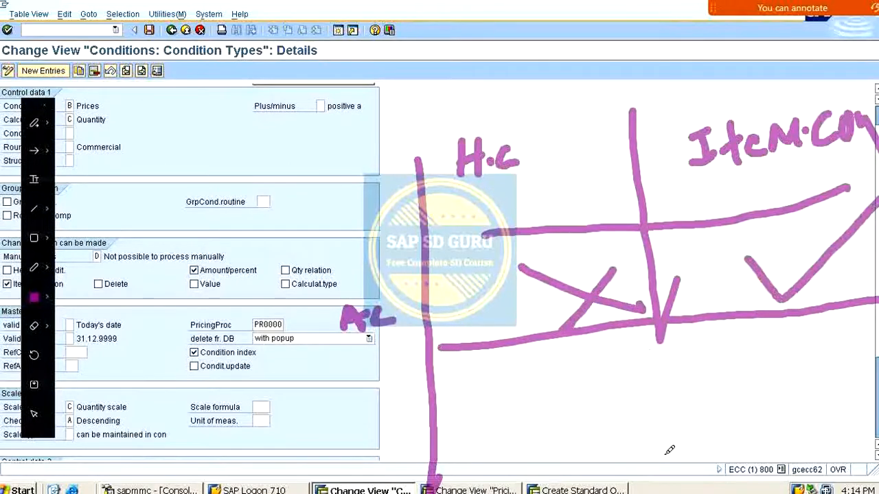
- Extend the annotated table with a Con row, marking a cross under H.C and a tick under Item.Con
mouse_move(663, 455)
left_mouse_down()
mouse_move(692, 345)
mouse_move(684, 319)
left_mouse_up()
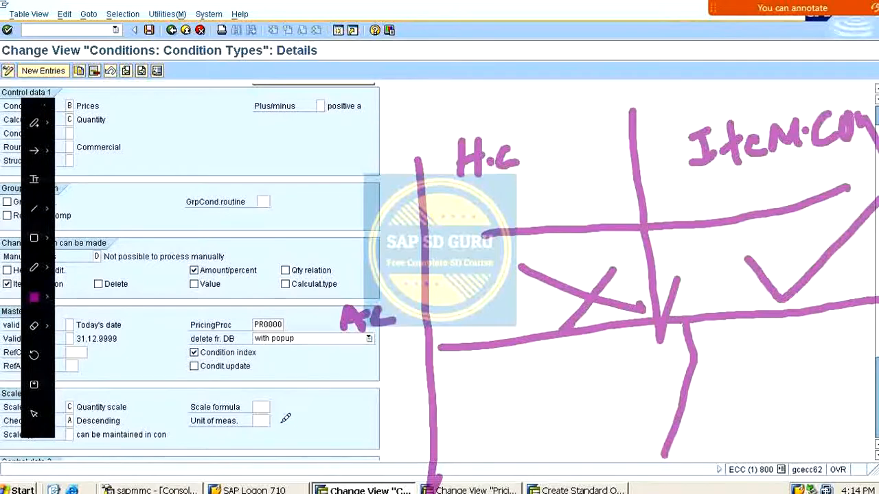
mouse_move(333, 426)
left_mouse_down()
mouse_move(453, 425)
mouse_move(878, 375)
left_mouse_up()
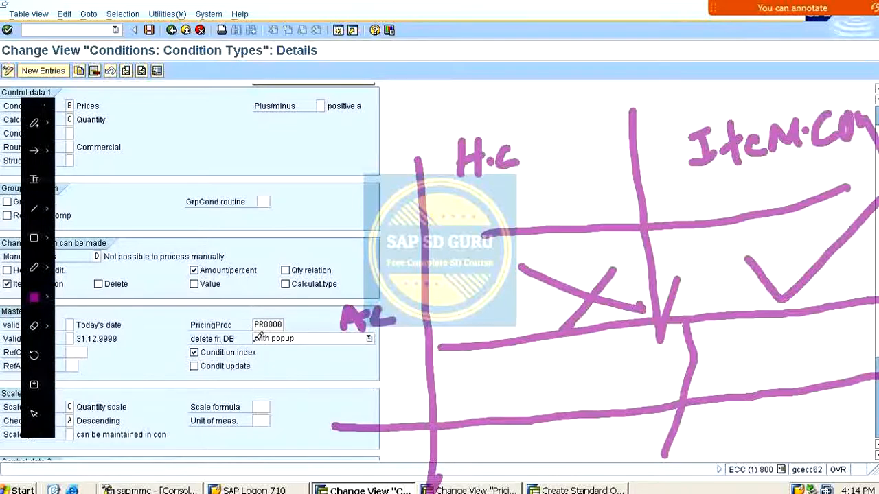
mouse_move(341, 384)
left_mouse_down()
mouse_move(344, 420)
mouse_move(375, 398)
mouse_move(411, 391)
mouse_move(412, 411)
left_mouse_up()
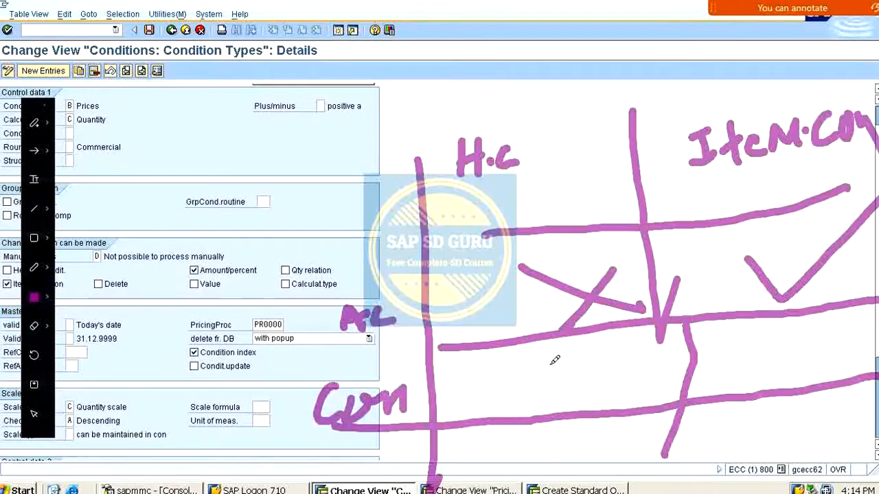
left_click_drag(542, 368, 578, 393)
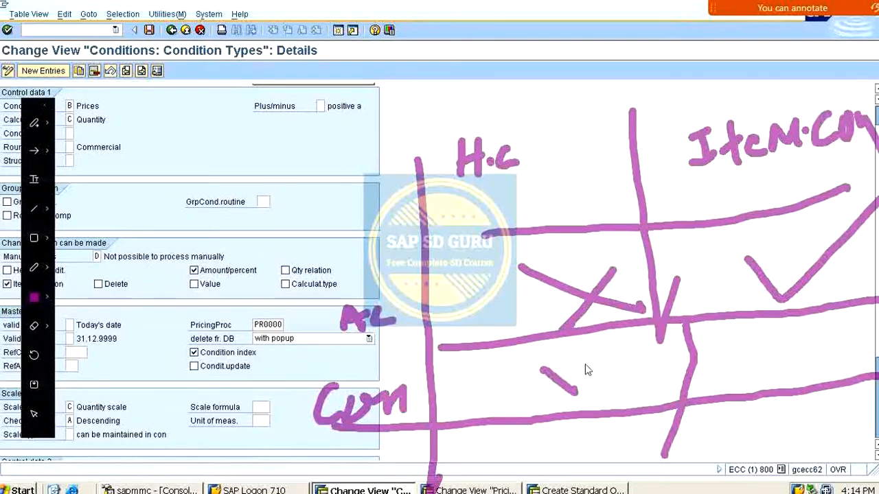
left_click_drag(541, 398, 577, 366)
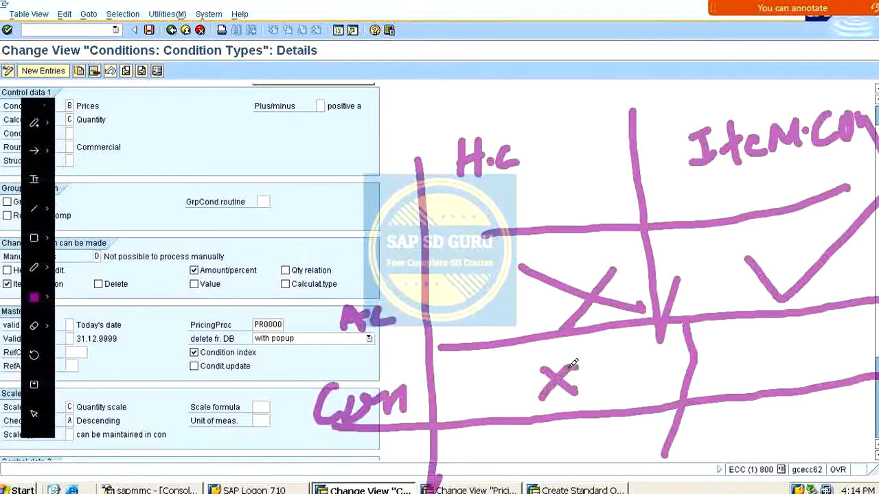
mouse_move(766, 343)
left_mouse_down()
mouse_move(789, 360)
mouse_move(821, 299)
left_mouse_up()
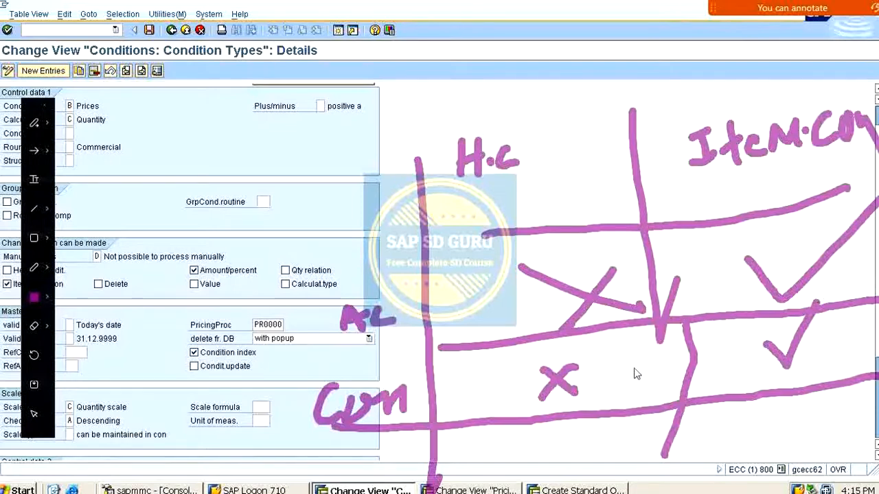
- Add a Process row to the annotated table, with a tick and manu under H.C and a tick and Auto under Item.Con
mouse_move(257, 450)
left_mouse_down()
mouse_move(251, 486)
mouse_move(261, 461)
mouse_move(283, 474)
mouse_move(343, 448)
mouse_move(367, 459)
mouse_move(388, 443)
mouse_move(402, 465)
left_mouse_up()
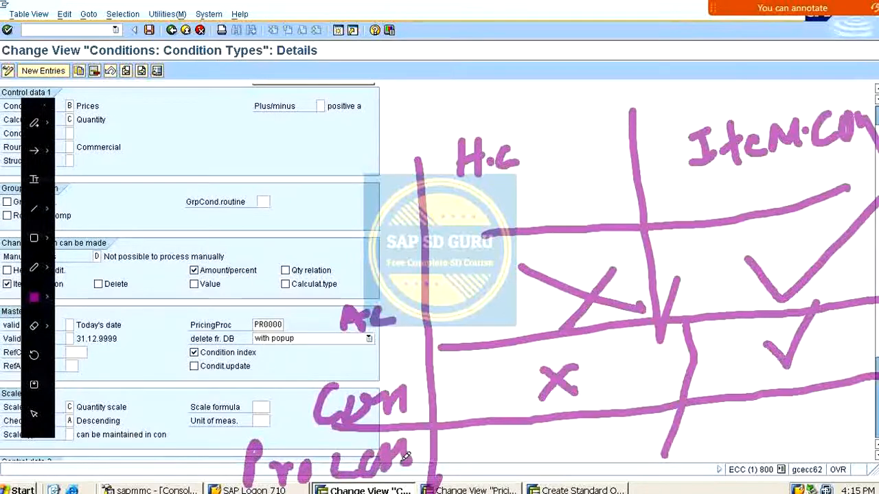
left_click_drag(518, 436, 538, 462)
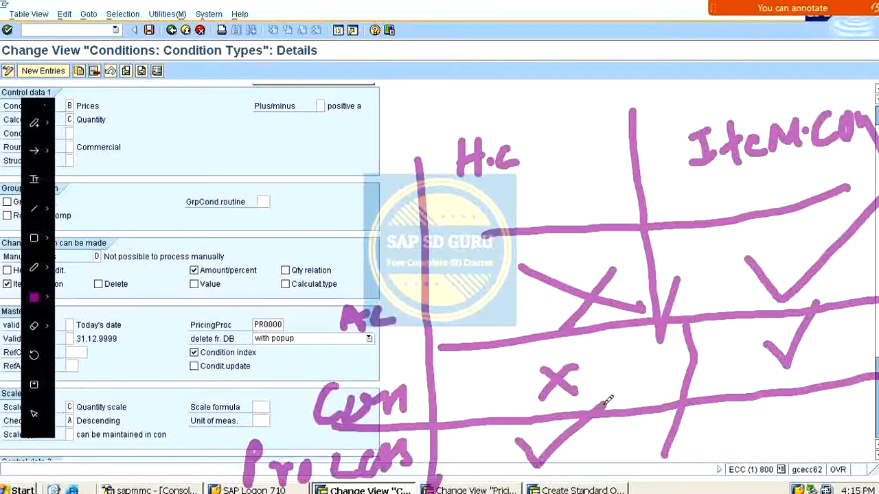
mouse_move(570, 456)
left_mouse_down()
mouse_move(625, 447)
mouse_move(637, 435)
mouse_move(647, 446)
mouse_move(658, 425)
left_mouse_up()
mouse_move(720, 438)
left_mouse_down()
mouse_move(762, 422)
mouse_move(755, 412)
mouse_move(829, 416)
mouse_move(841, 398)
left_mouse_up()
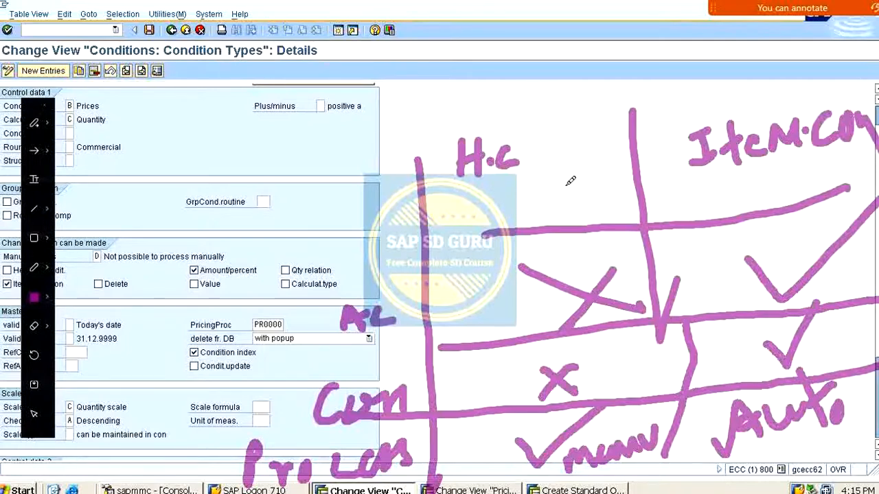
- Annotate ticked boxes beneath the table headings, mark Header condit. and Item condition with strokes, and draw an outline over the headings
mouse_move(435, 201)
left_mouse_down()
mouse_move(798, 172)
mouse_move(877, 157)
left_mouse_up()
mouse_move(374, 214)
left_mouse_down()
mouse_move(374, 260)
mouse_move(405, 254)
mouse_move(347, 261)
left_mouse_up()
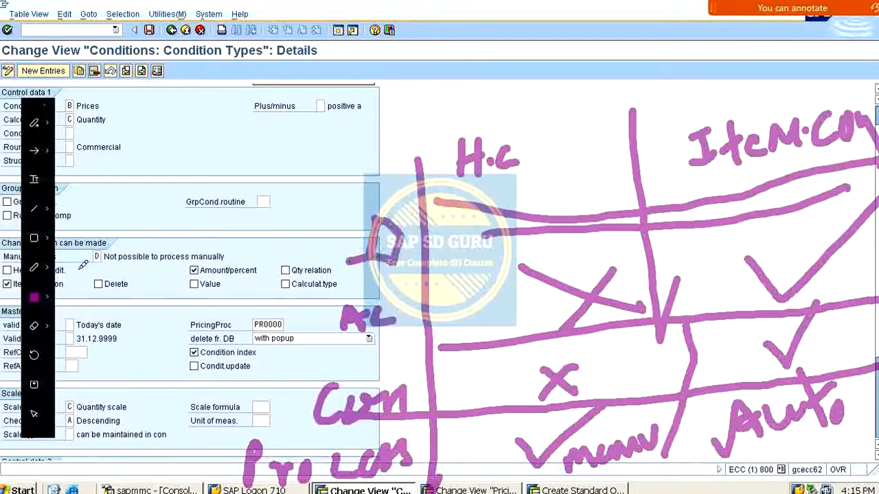
left_click_drag(78, 269, 210, 210)
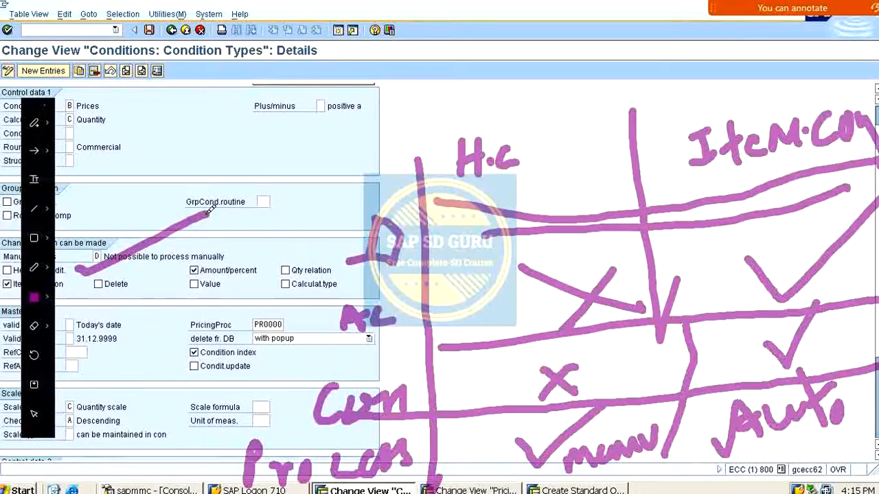
mouse_move(354, 213)
left_mouse_down()
mouse_move(374, 256)
mouse_move(419, 214)
left_mouse_up()
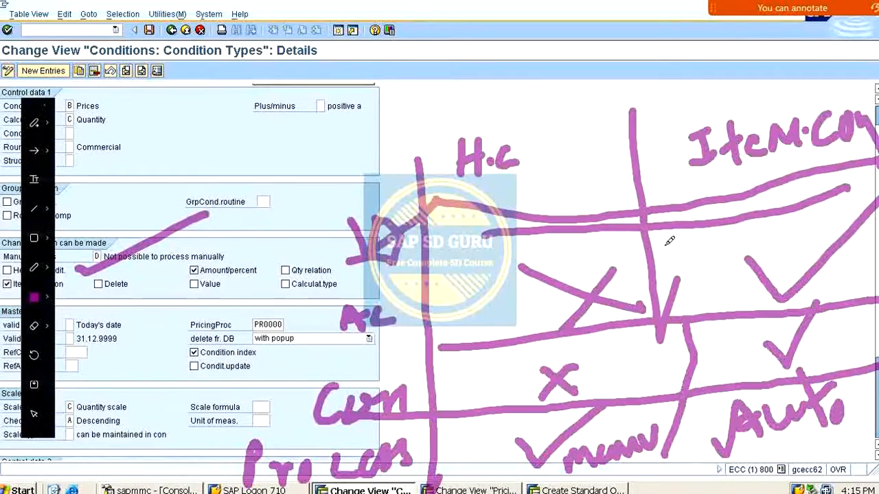
mouse_move(677, 173)
left_mouse_down()
mouse_move(694, 201)
mouse_move(715, 165)
mouse_move(682, 171)
mouse_move(736, 151)
left_mouse_up()
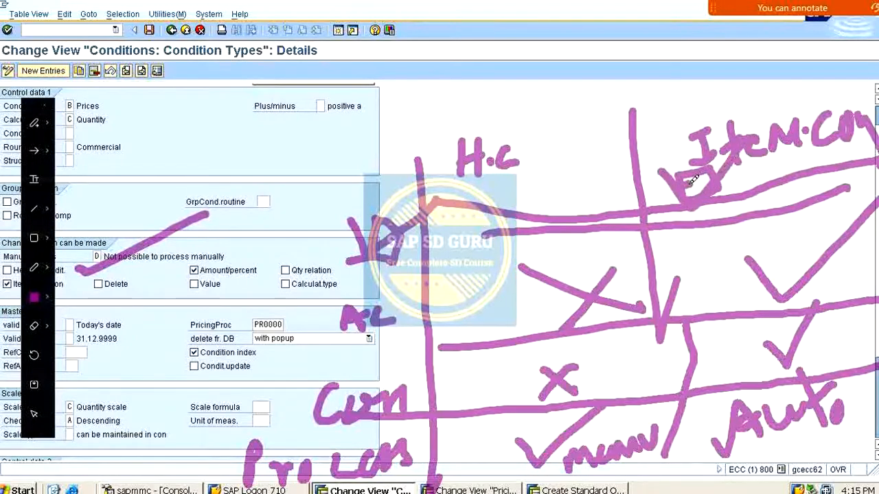
mouse_move(692, 181)
left_mouse_down()
mouse_move(110, 268)
mouse_move(61, 291)
left_mouse_up()
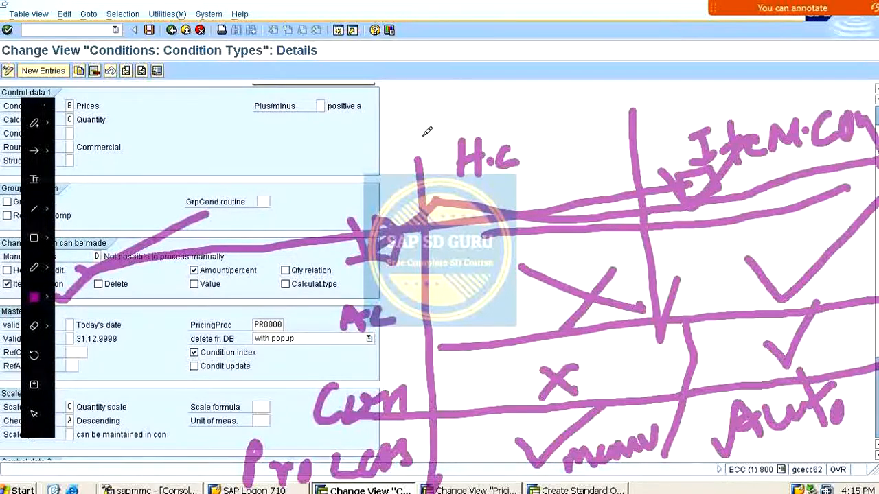
mouse_move(422, 136)
left_mouse_down()
mouse_move(551, 99)
mouse_move(862, 49)
mouse_move(873, 177)
left_mouse_up()
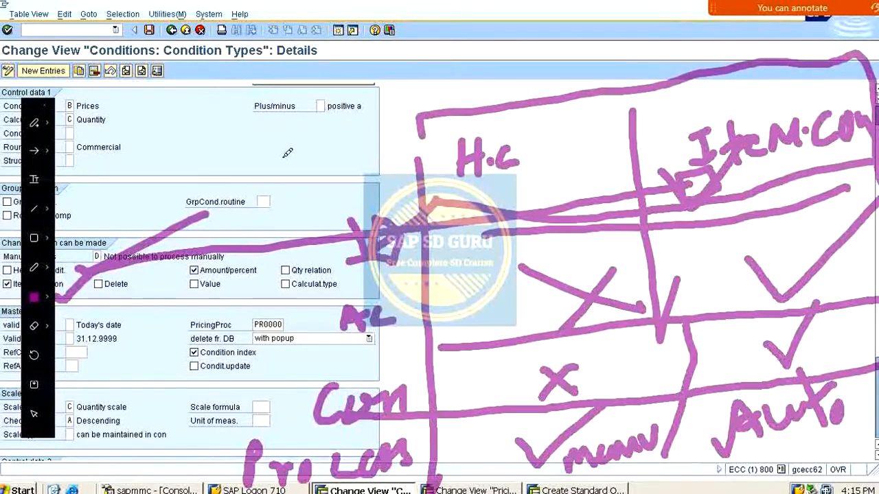